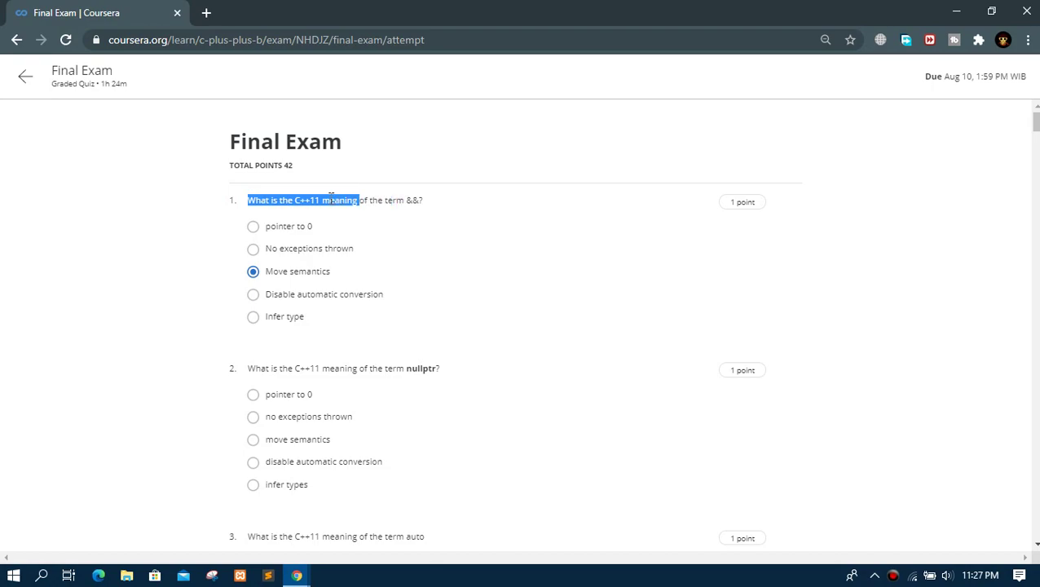
- Answer question 1 on the meaning of && with "Move semantics" and question 2 on nullptr with "pointer to 0"
click(286, 274)
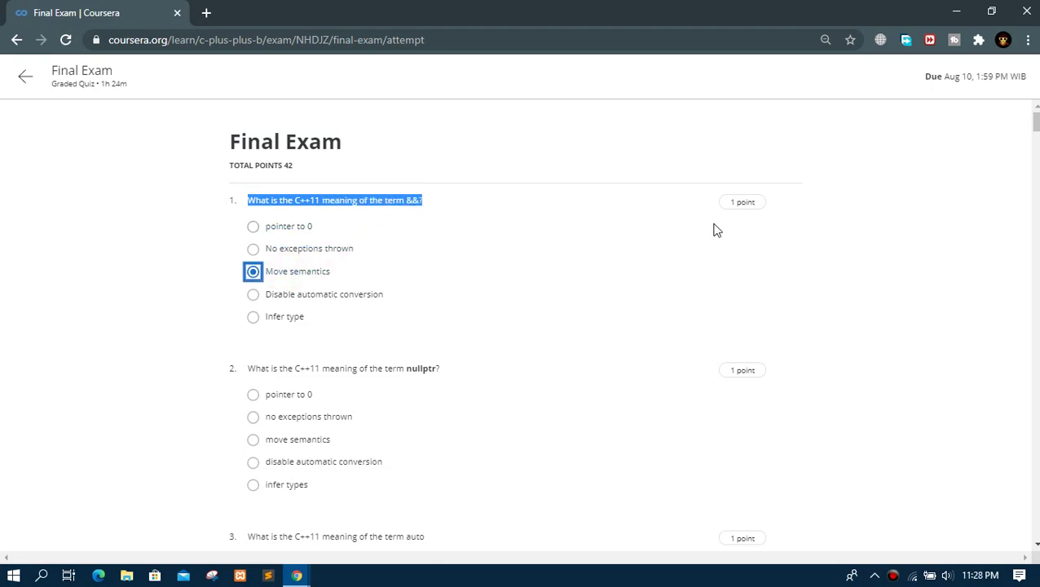
click(249, 375)
drag(440, 368, 248, 366)
click(248, 374)
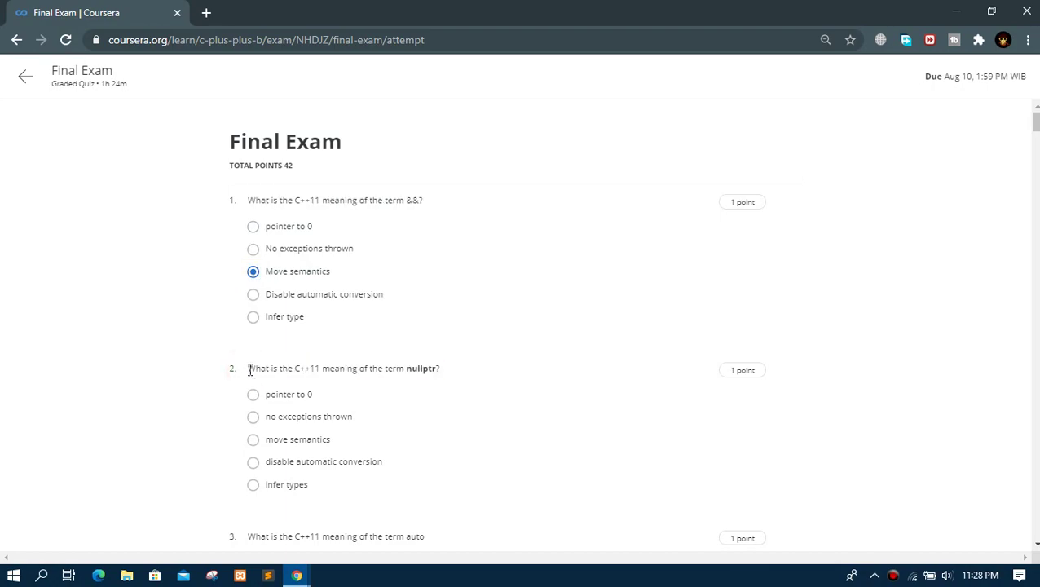
click(298, 399)
- Answer question 3 on the term auto with "infer type" and question 4 on explicit with "disable automatic conversion"
drag(1035, 128, 1036, 145)
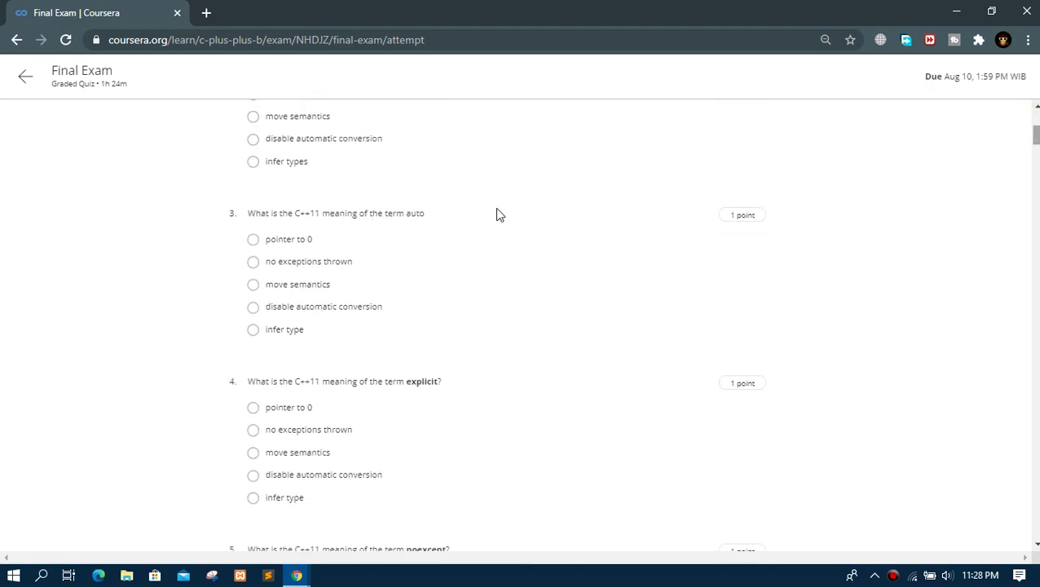
drag(249, 215, 412, 216)
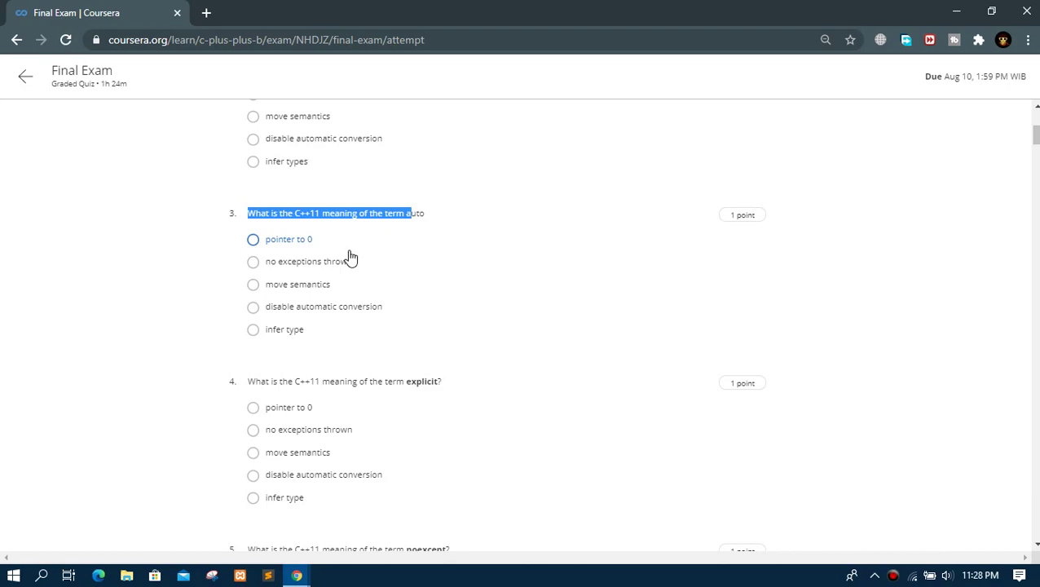
click(286, 331)
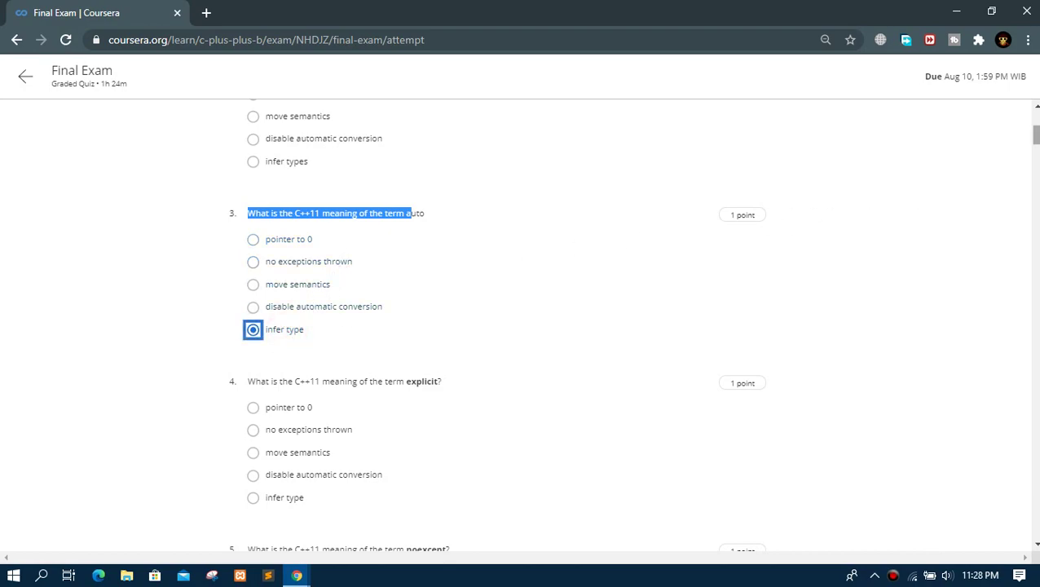
scroll(522, 326, down, 2)
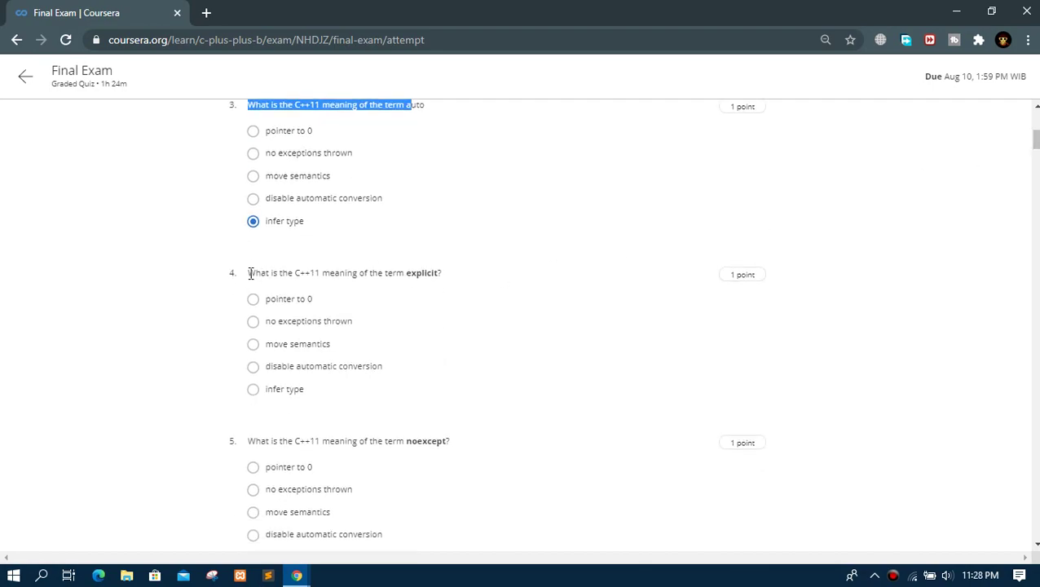
drag(250, 273, 454, 290)
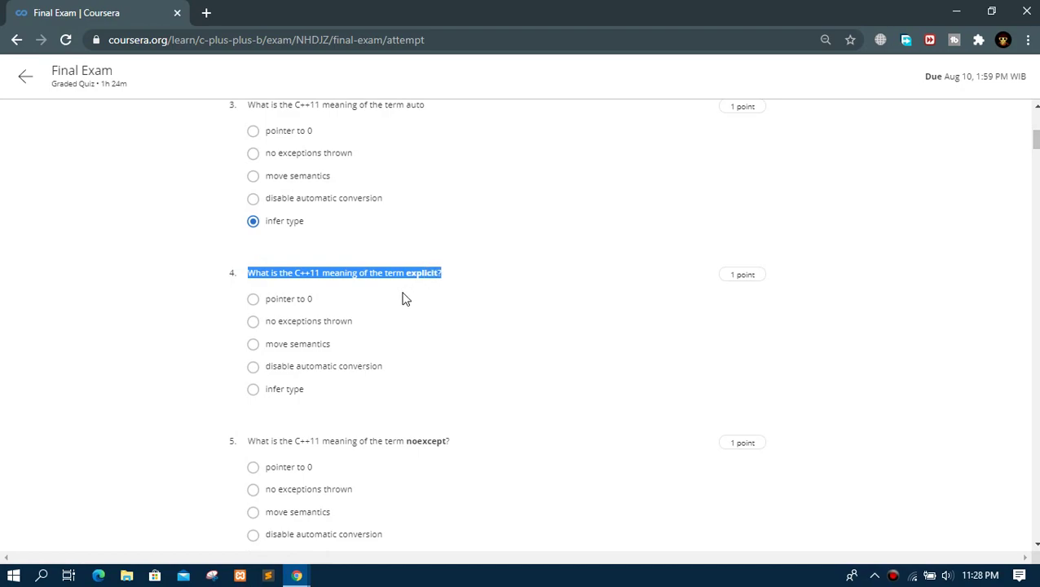
click(314, 366)
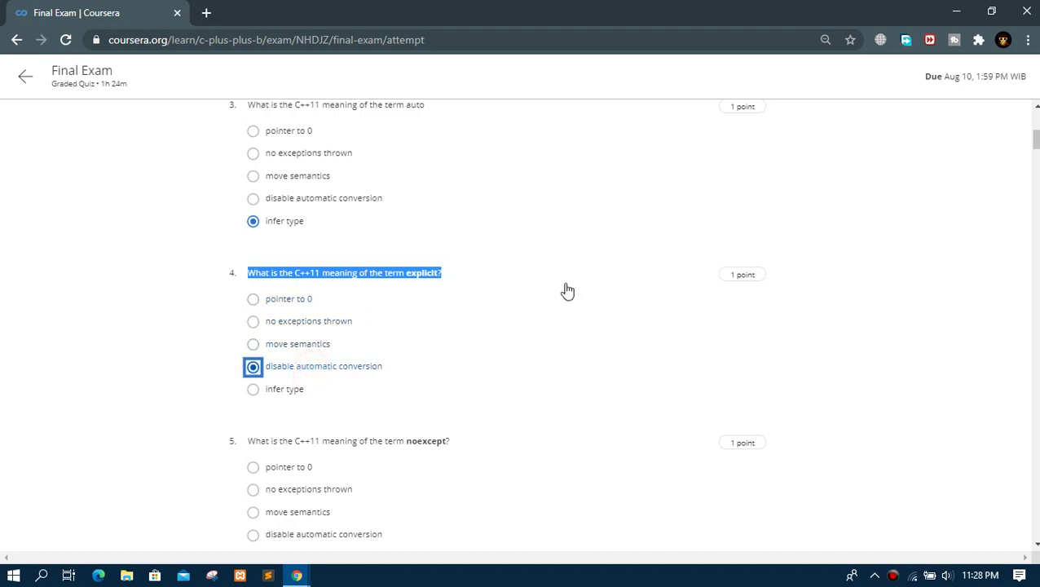
- Answer question 5 on noexcept with "no exceptions thrown" and question 6 on the <future> header with "concurrency"
scroll(496, 320, down, 2)
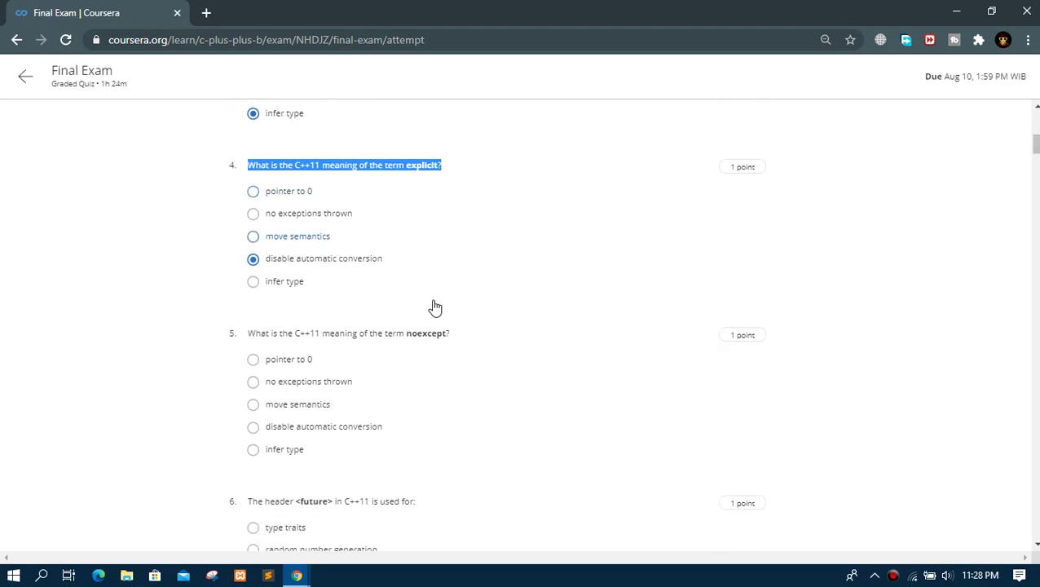
drag(407, 334, 447, 334)
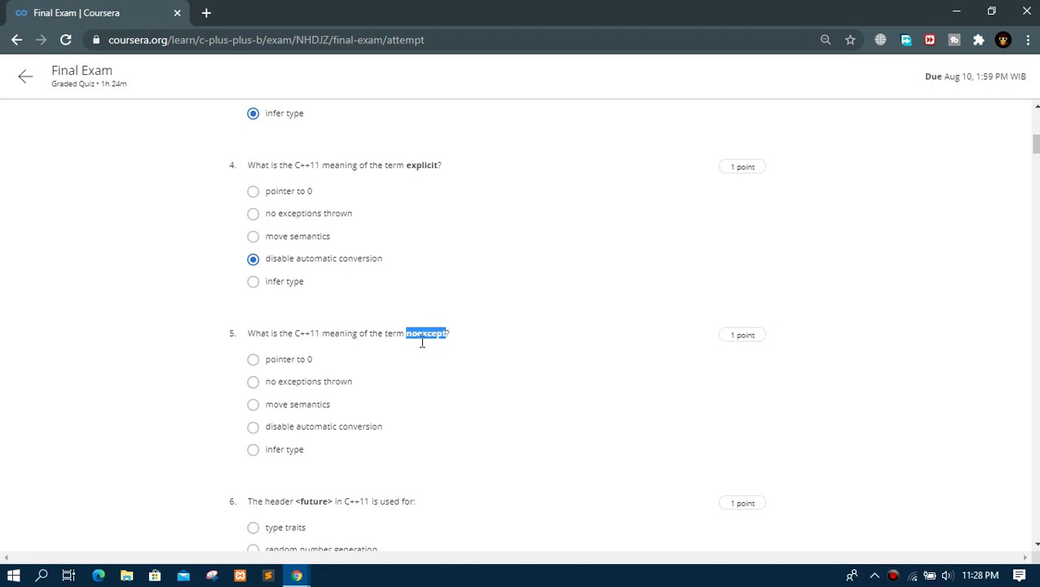
click(337, 384)
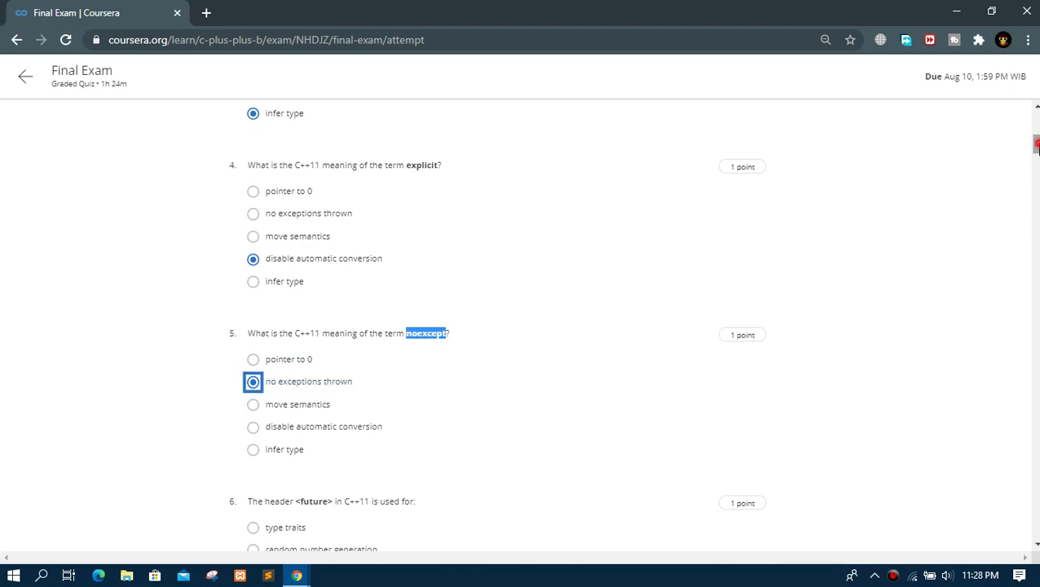
drag(1037, 146, 1037, 158)
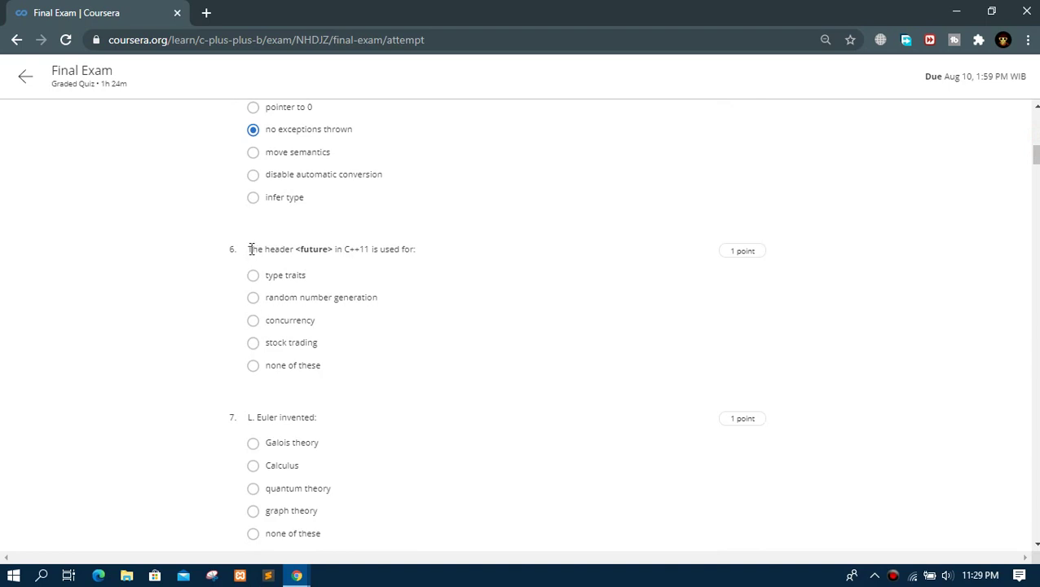
drag(249, 249, 334, 249)
click(338, 336)
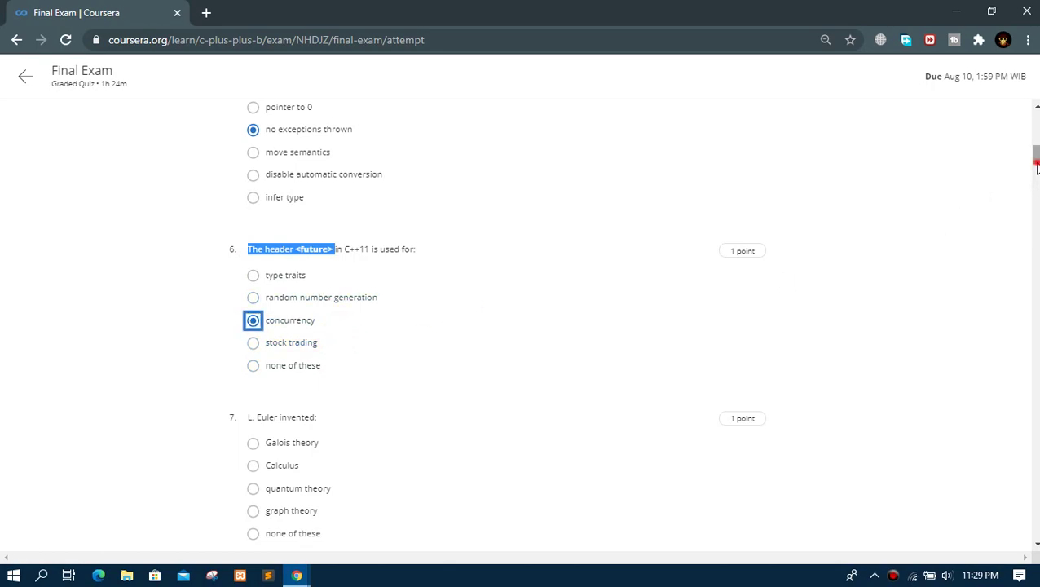
- Answer question 7 on Euler's invention with "graph theory" and question 8 on Knuth with "alpha-beta"
scroll(1036, 167, down, 3)
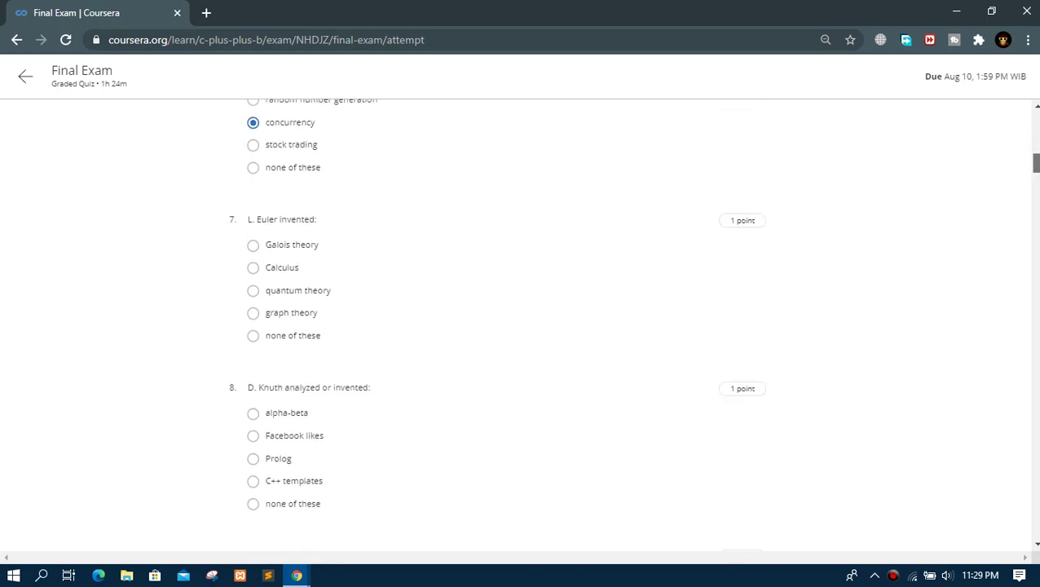
scroll(1033, 167, down, 1)
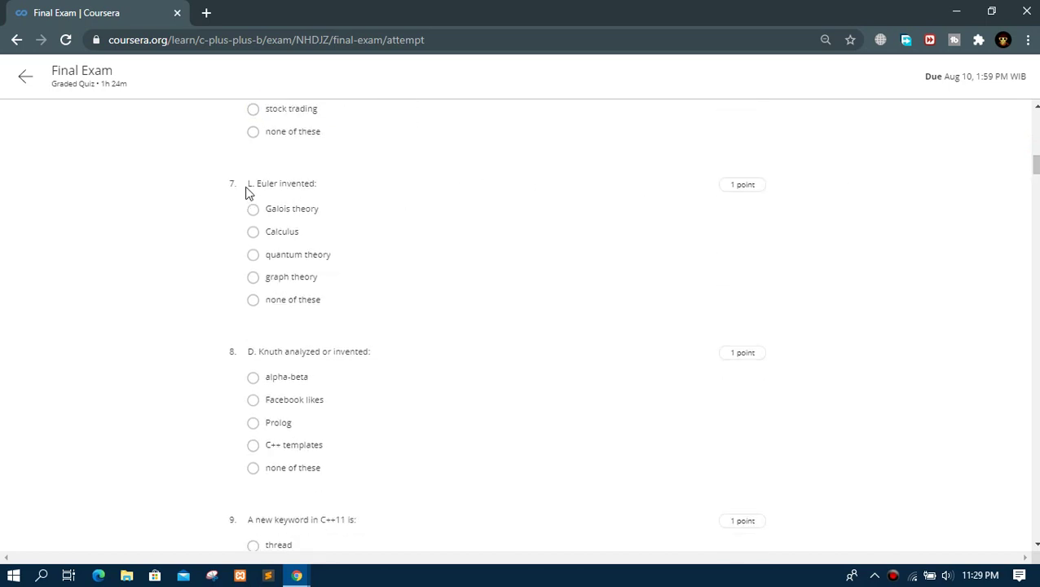
drag(250, 183, 323, 187)
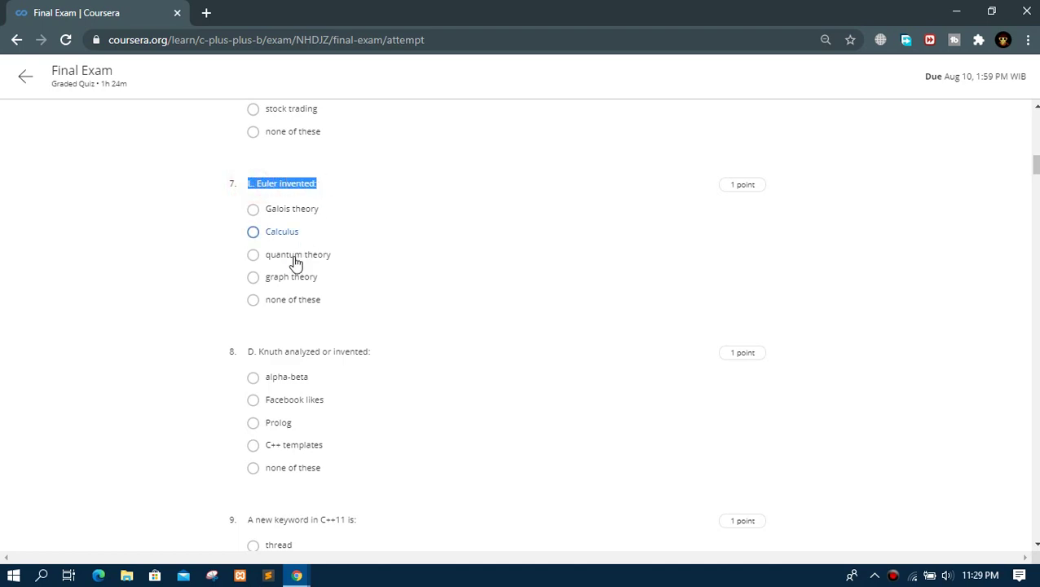
click(288, 281)
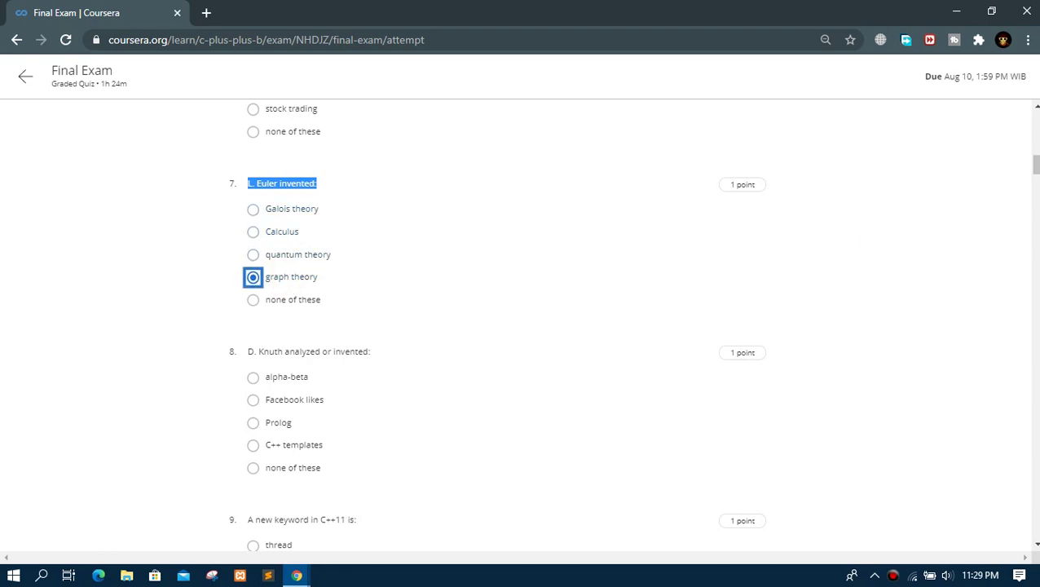
scroll(1033, 168, down, 2)
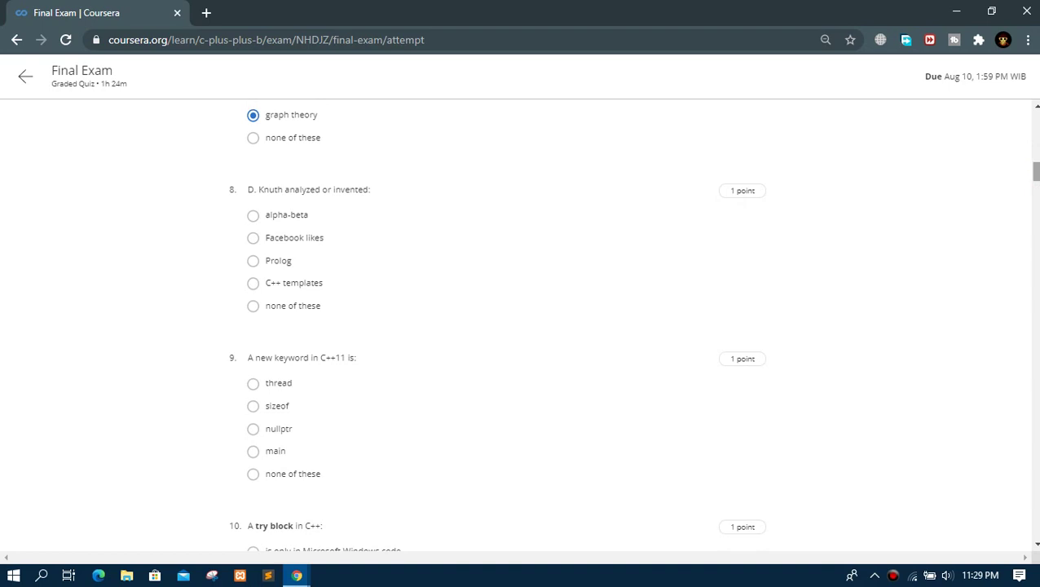
drag(247, 189, 323, 189)
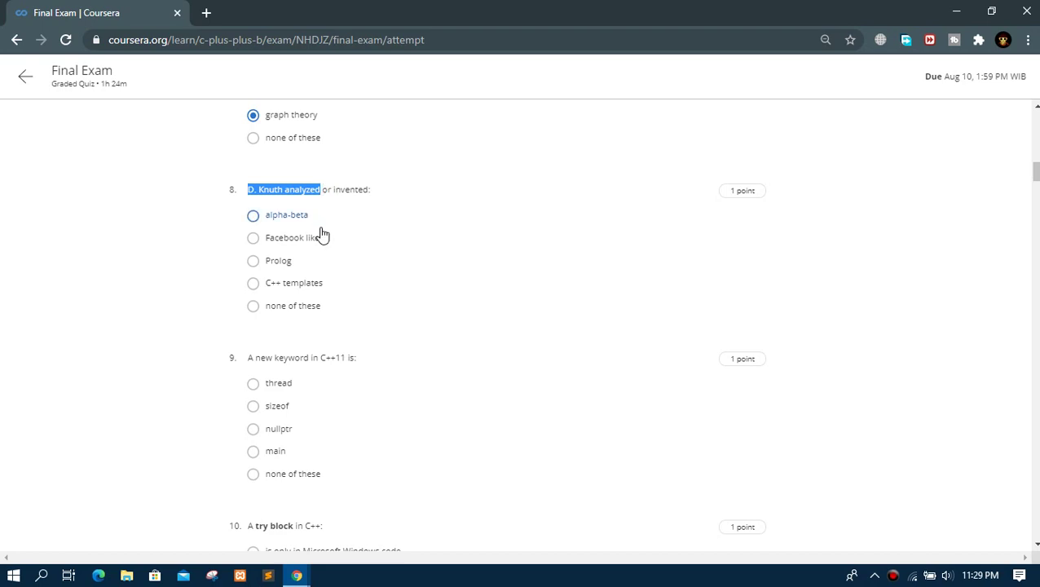
click(320, 229)
- Choose "nullptr" as the new C++11 keyword in question 9 and "is a scope that is followed by catch expressions" for question 10
drag(250, 359, 348, 356)
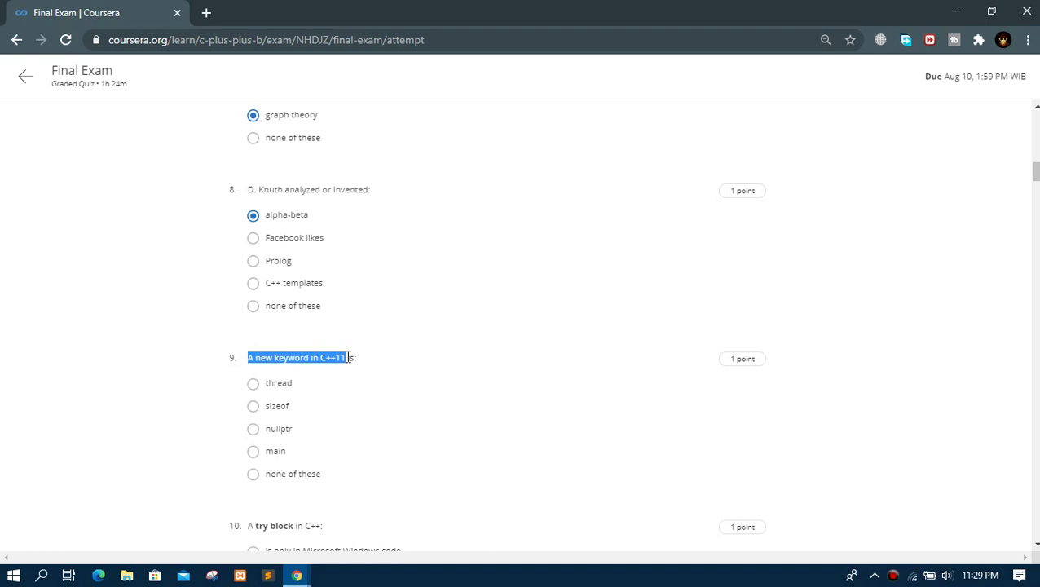
click(284, 429)
scroll(496, 323, down, 4)
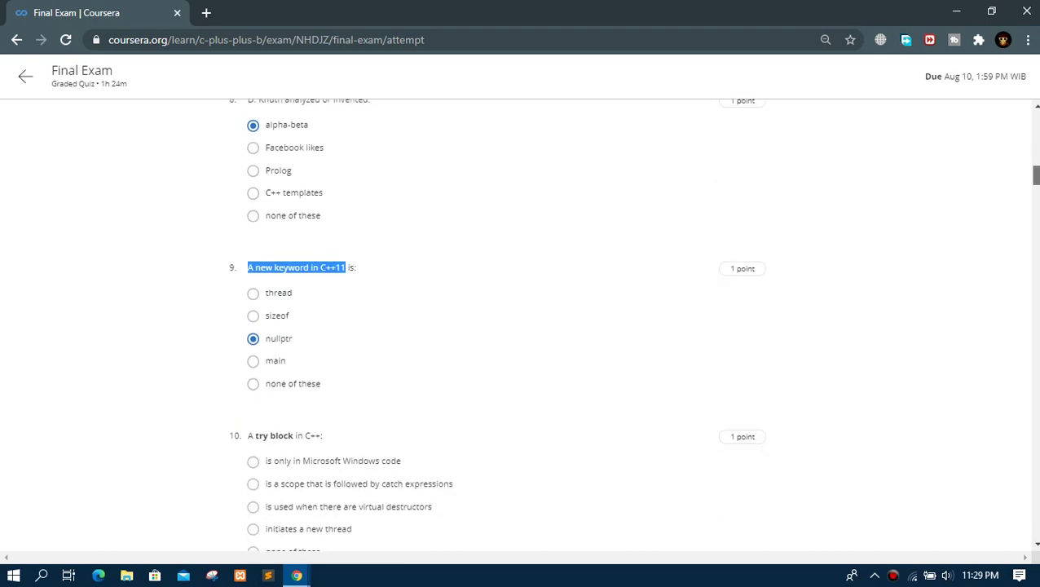
scroll(496, 324, down, 2)
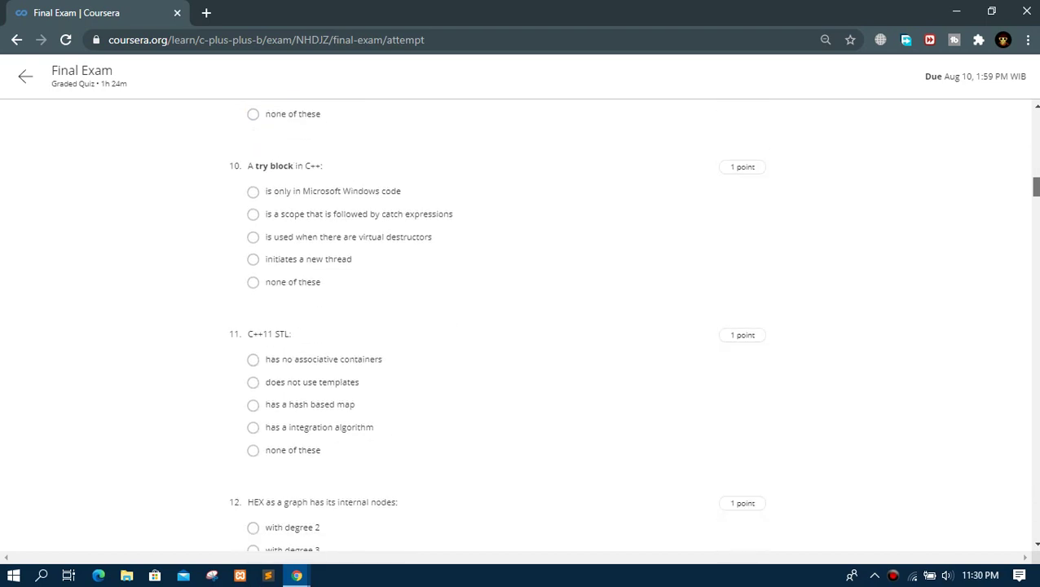
key(Tab)
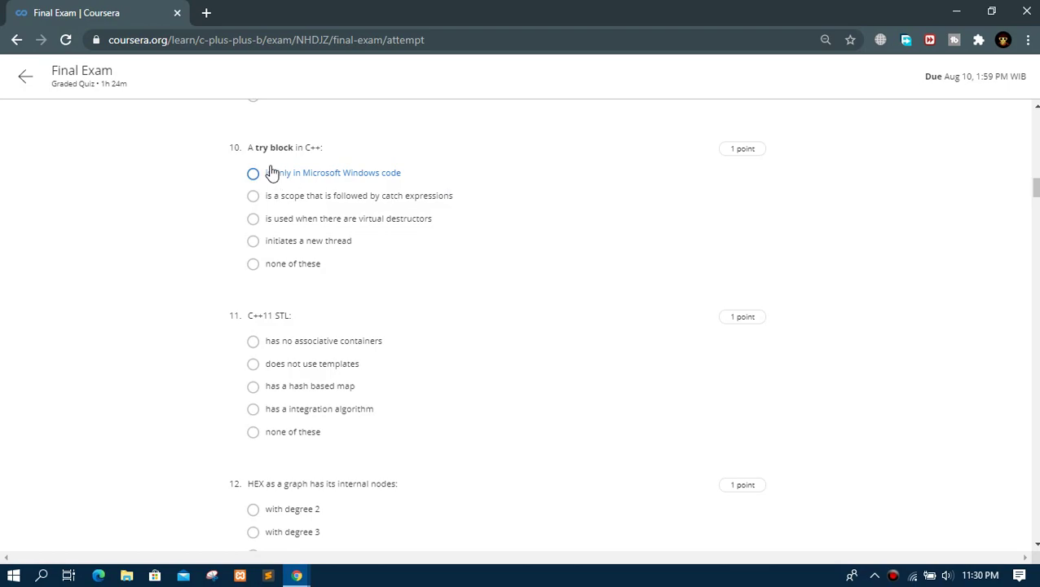
drag(255, 147, 294, 148)
click(308, 206)
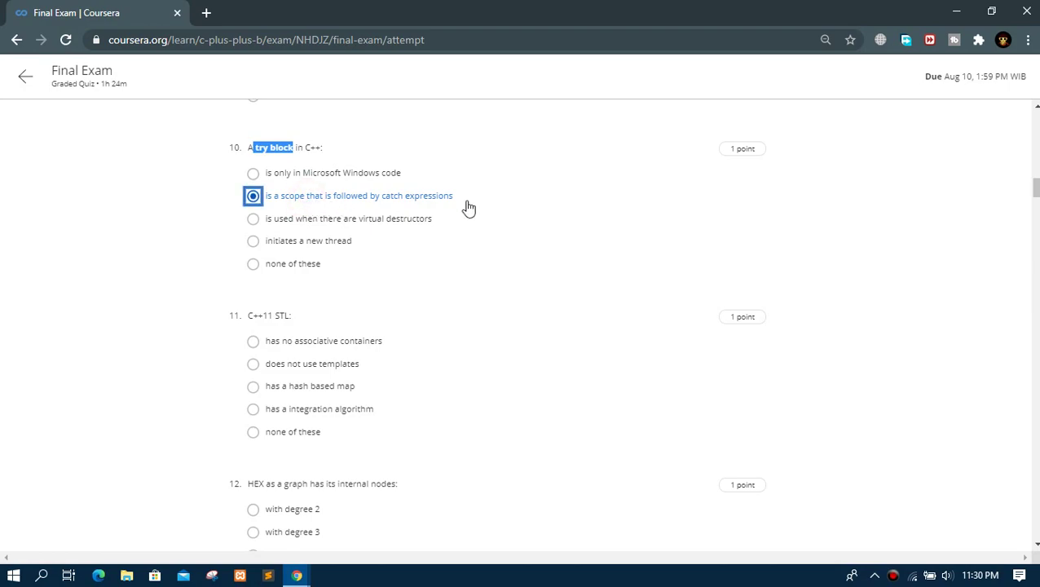
- Answer question 11 on the C++11 STL with "has a hash based map" and question 12 on HEX internal nodes with "with degree 6"
drag(249, 316, 291, 318)
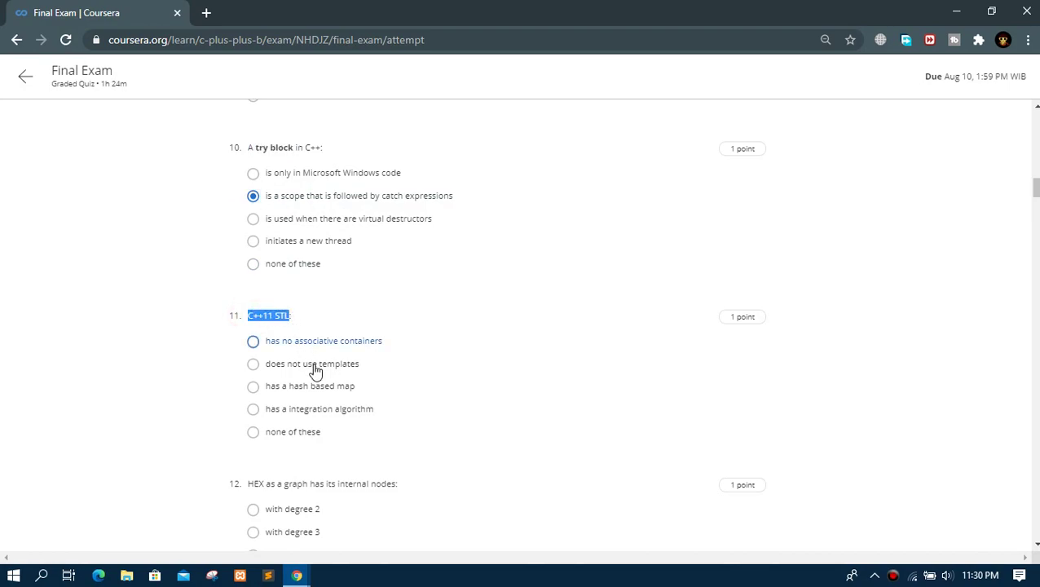
click(318, 389)
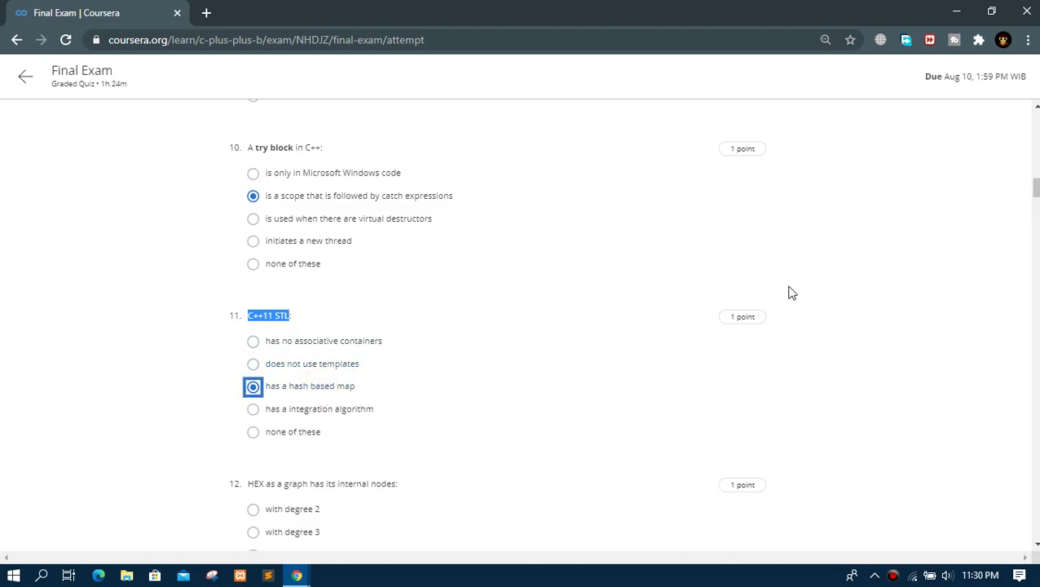
scroll(497, 326, down, 3)
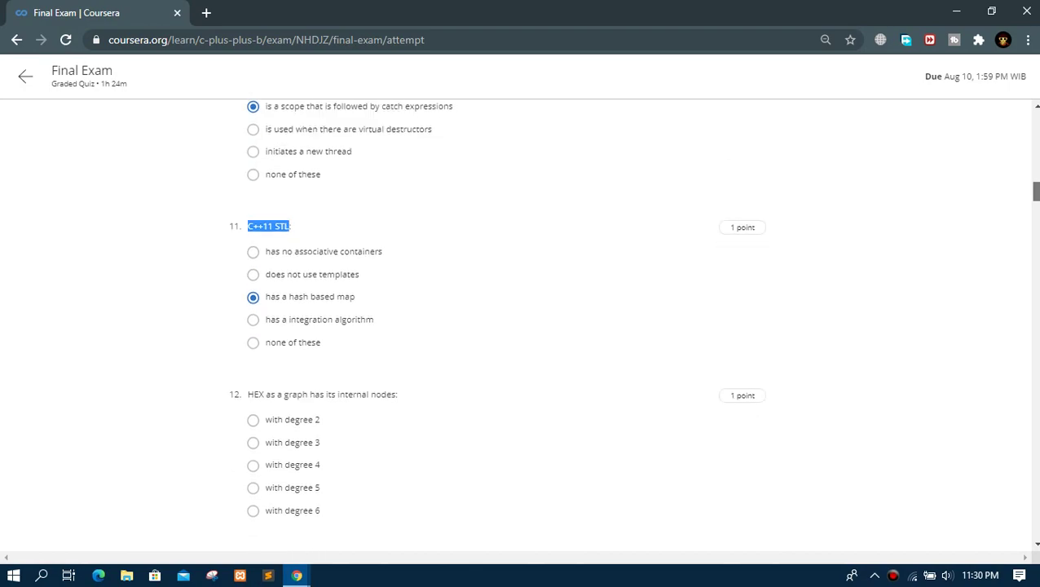
scroll(413, 216, down, 1)
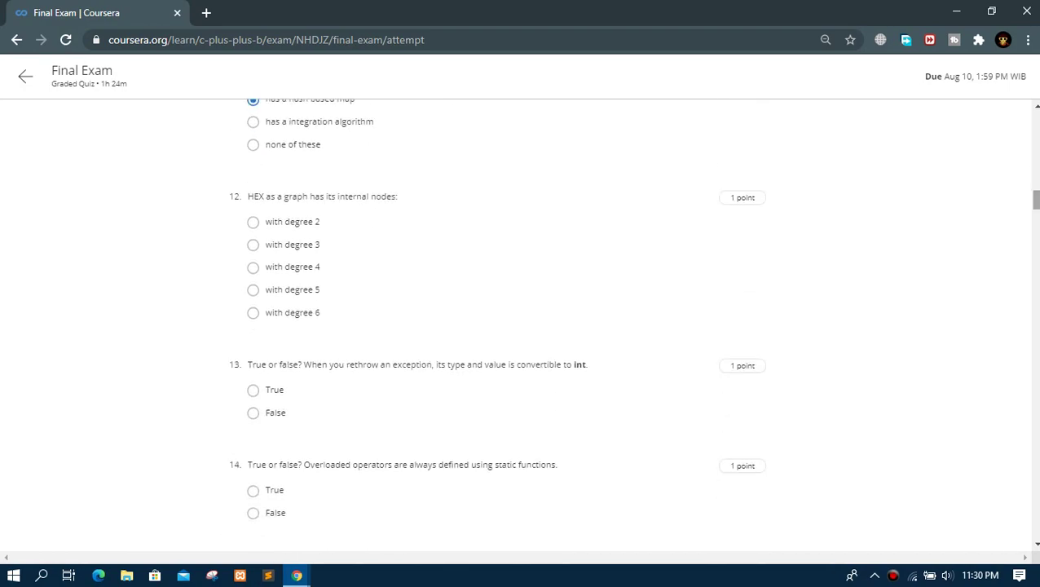
drag(249, 197, 392, 196)
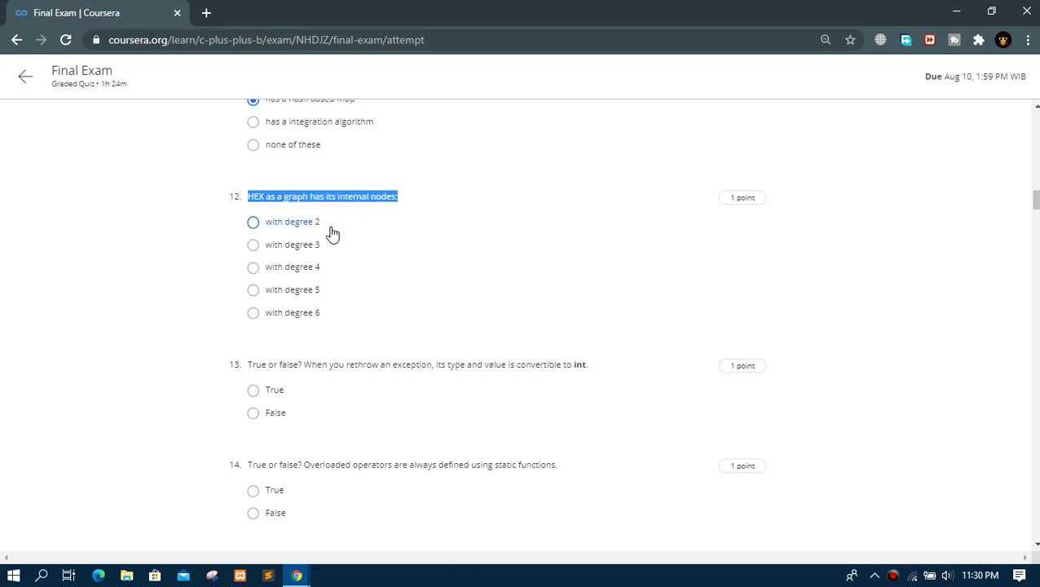
click(303, 312)
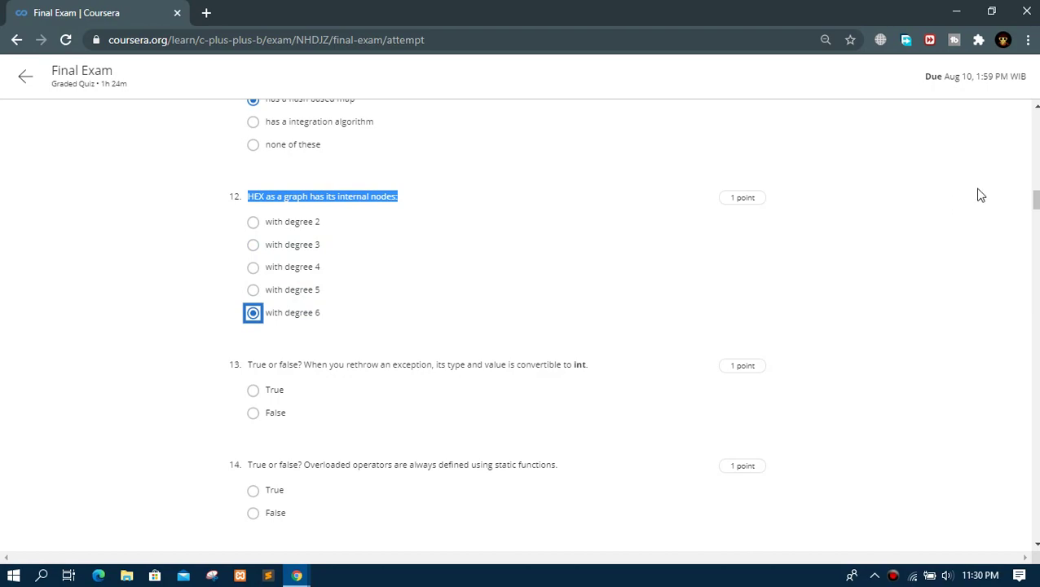
- Answer False to question 13 on rethrown exceptions and False to question 14 on overloaded operators using static functions
scroll(497, 325, down, 2)
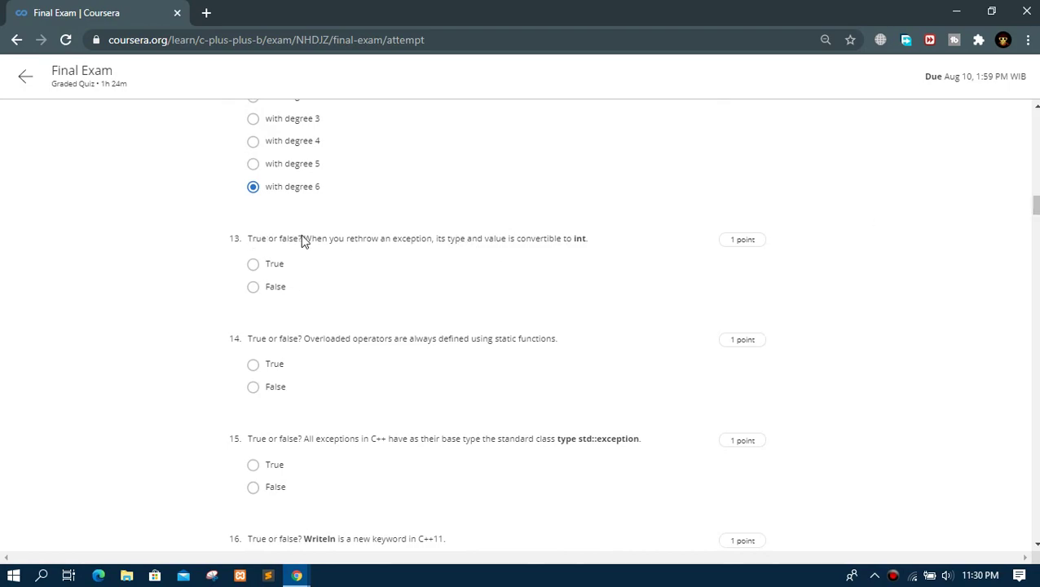
drag(306, 236, 612, 241)
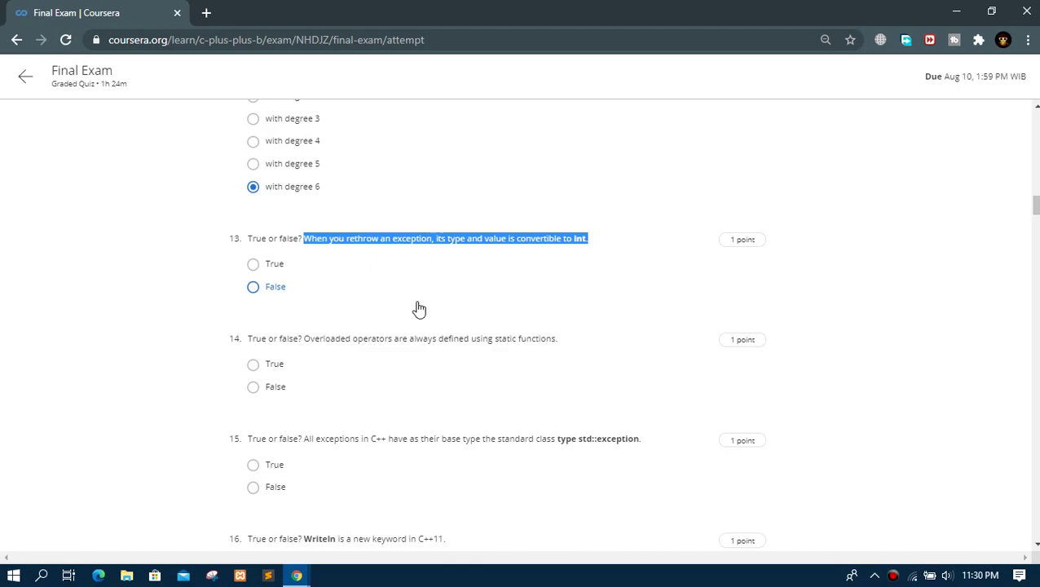
click(275, 281)
click(270, 292)
drag(306, 340, 548, 341)
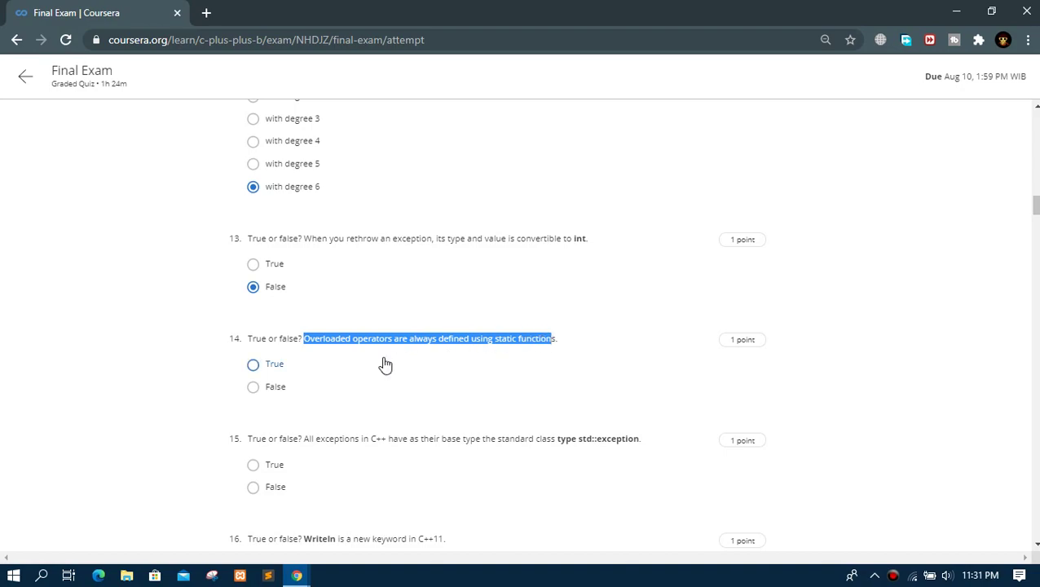
click(277, 388)
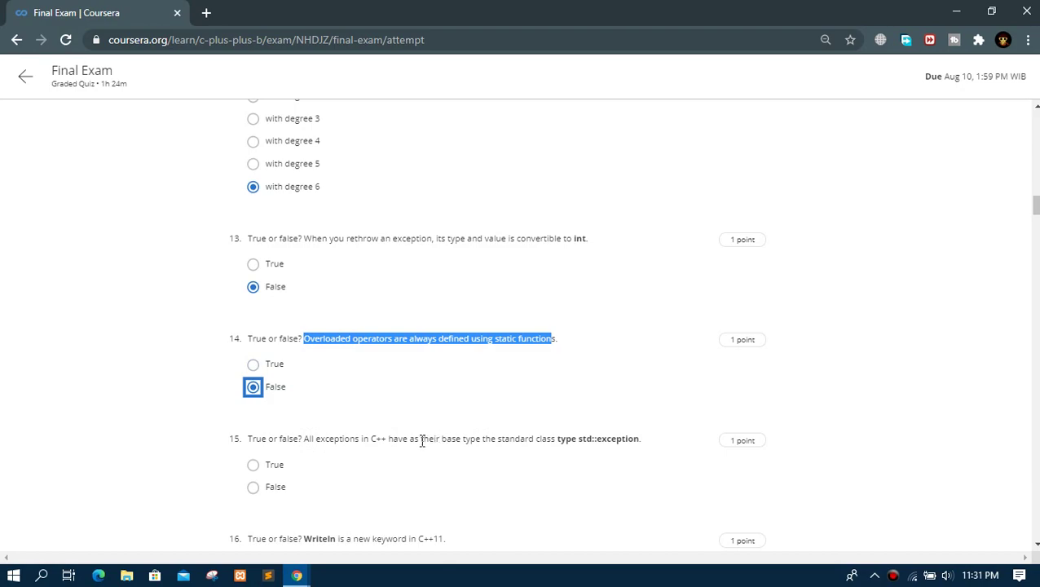
- Answer False to question 15 on std::exception as the base type and False to question 16 on Writeln as a C++11 keyword
drag(422, 440, 619, 440)
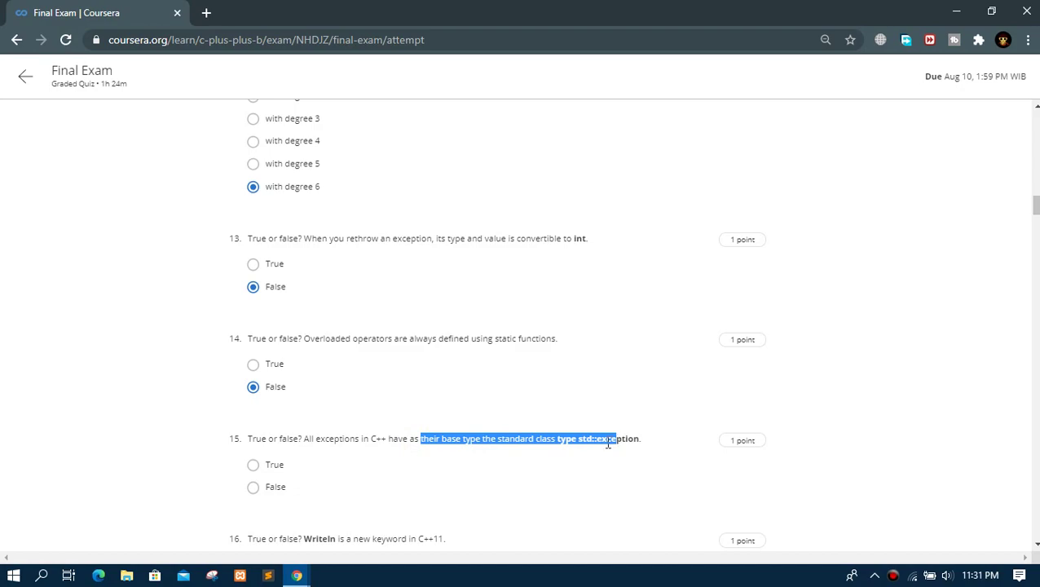
click(265, 490)
click(1033, 204)
scroll(496, 324, down, 2)
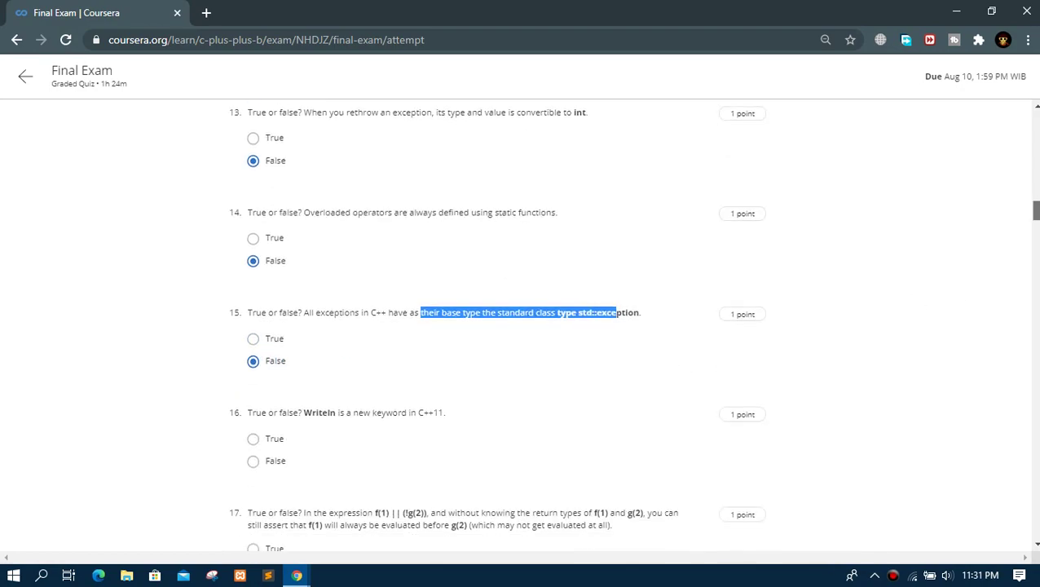
scroll(496, 301, down, 1)
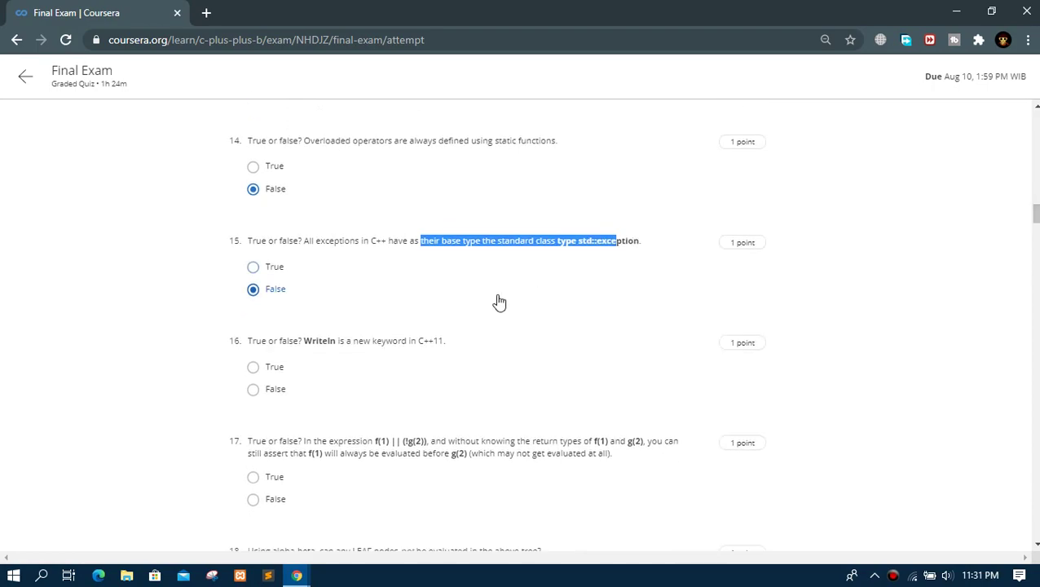
drag(301, 342, 414, 342)
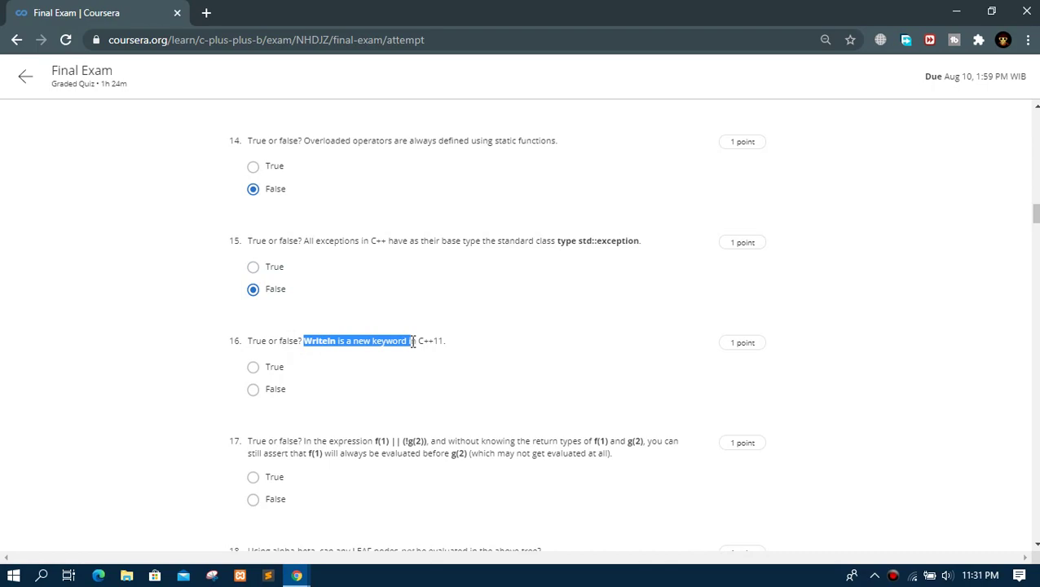
click(267, 388)
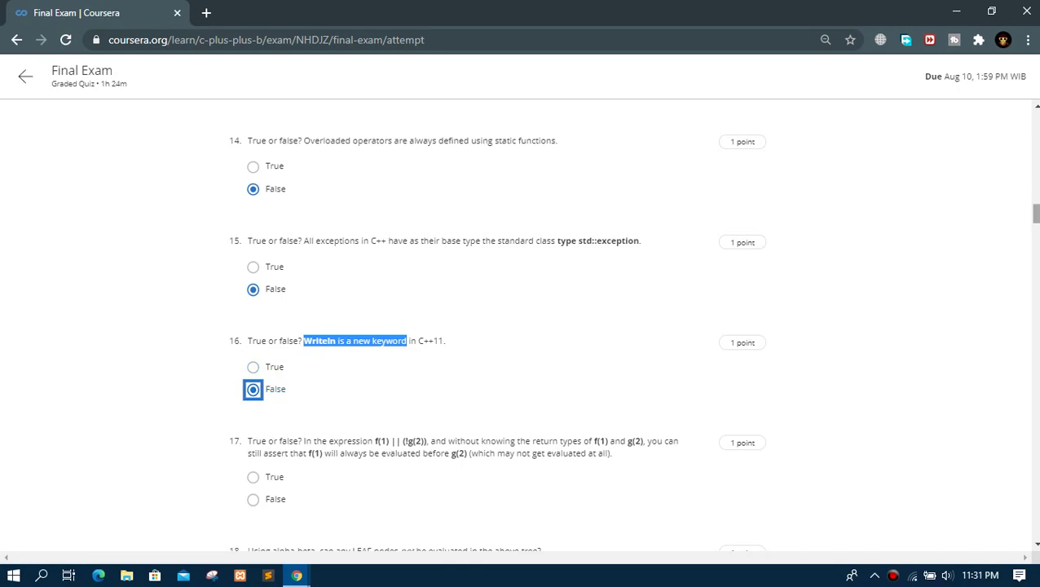
- Answer True to question 17 on the evaluation order of f(1) and g(2), and Yes to question 18 on unevaluated leaf nodes
scroll(522, 326, down, 1)
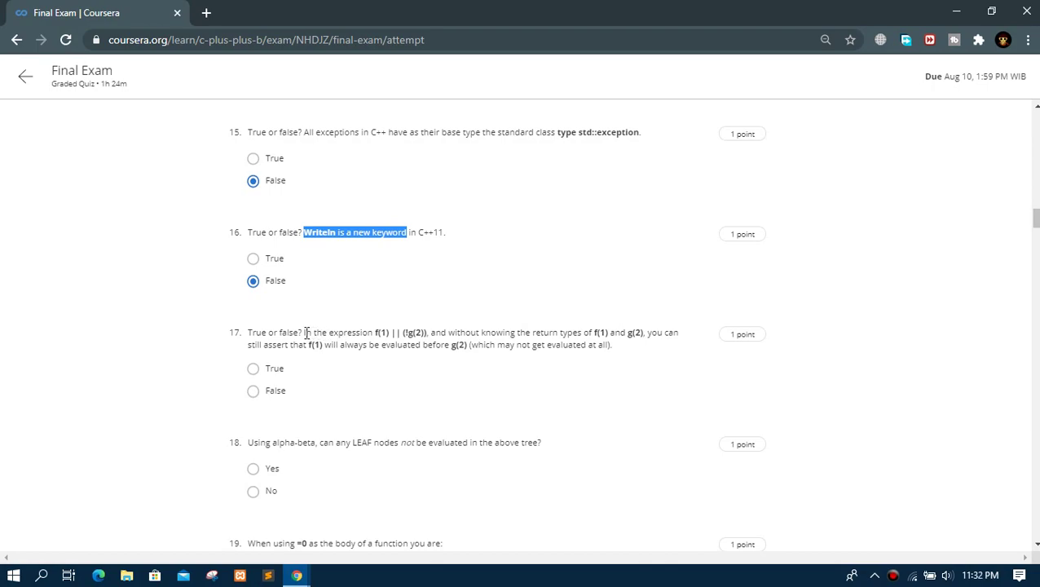
drag(304, 332, 617, 355)
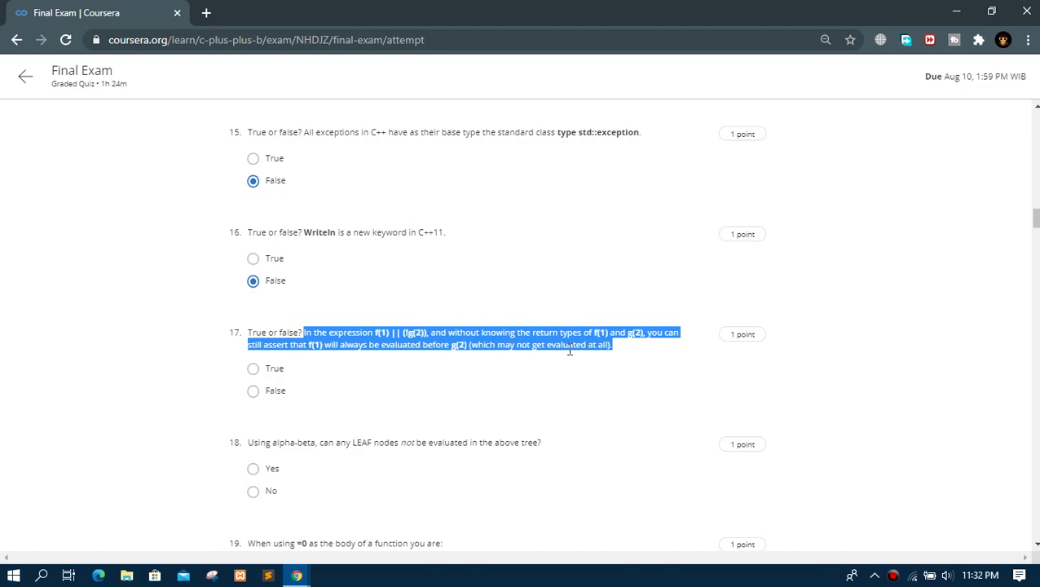
click(427, 357)
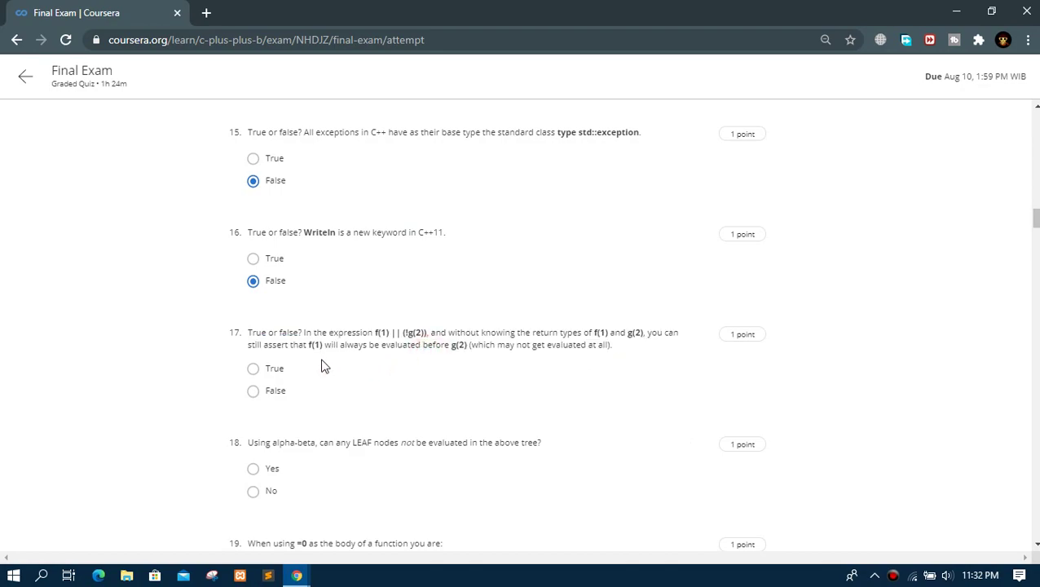
click(277, 371)
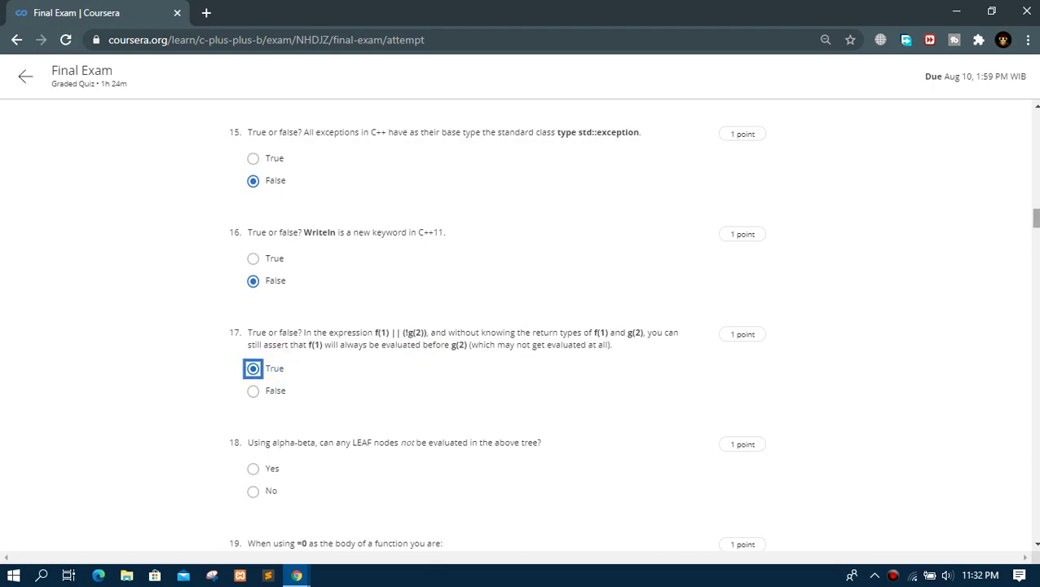
scroll(496, 324, down, 2)
scroll(931, 234, down, 2)
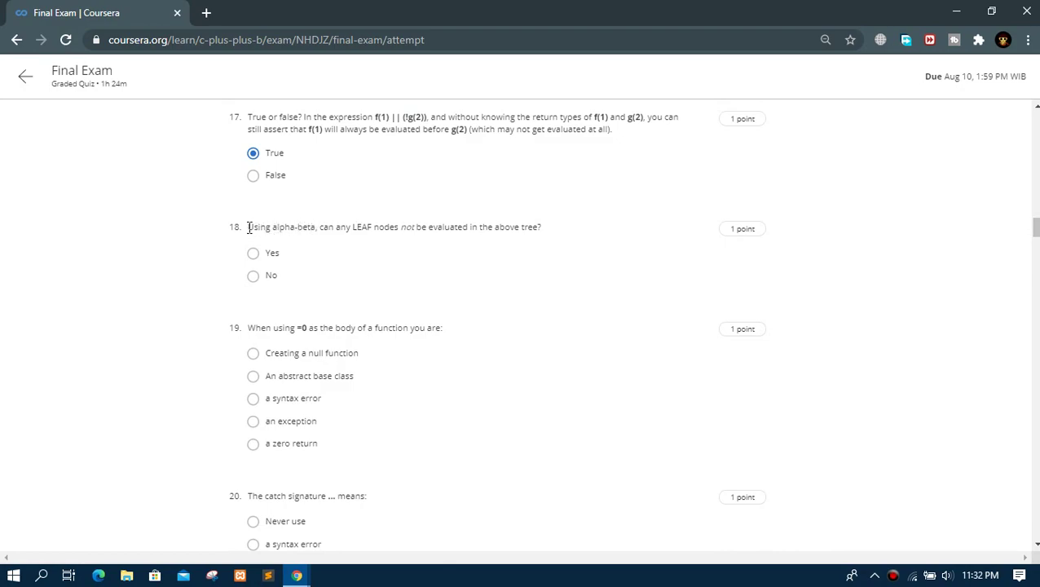
drag(249, 227, 555, 228)
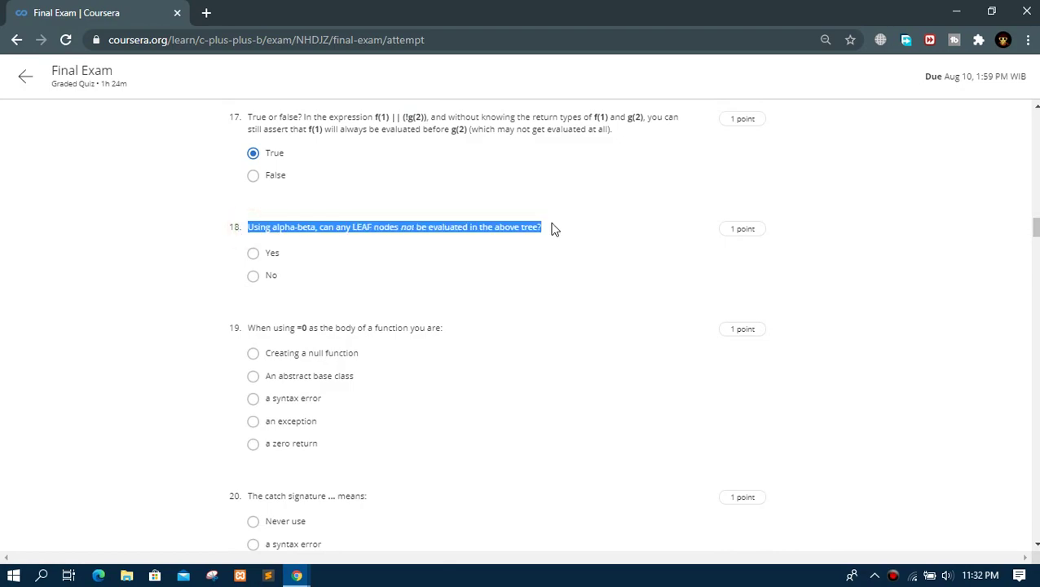
click(272, 254)
- Answer question 19 on =0 as a function body with "An abstract base class" and question 20 on the catch signature with "match any type"
drag(249, 328, 446, 334)
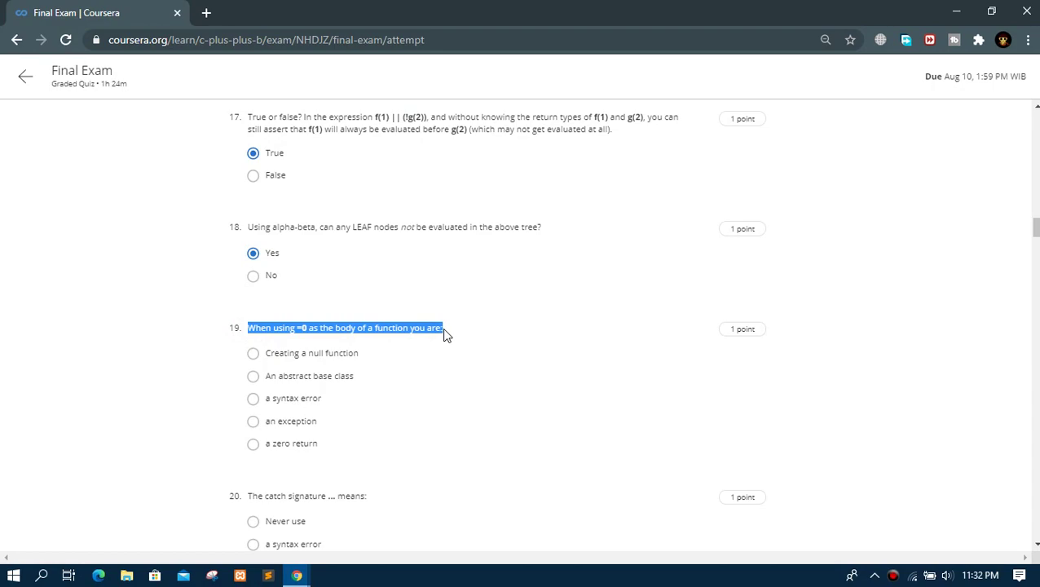
click(327, 383)
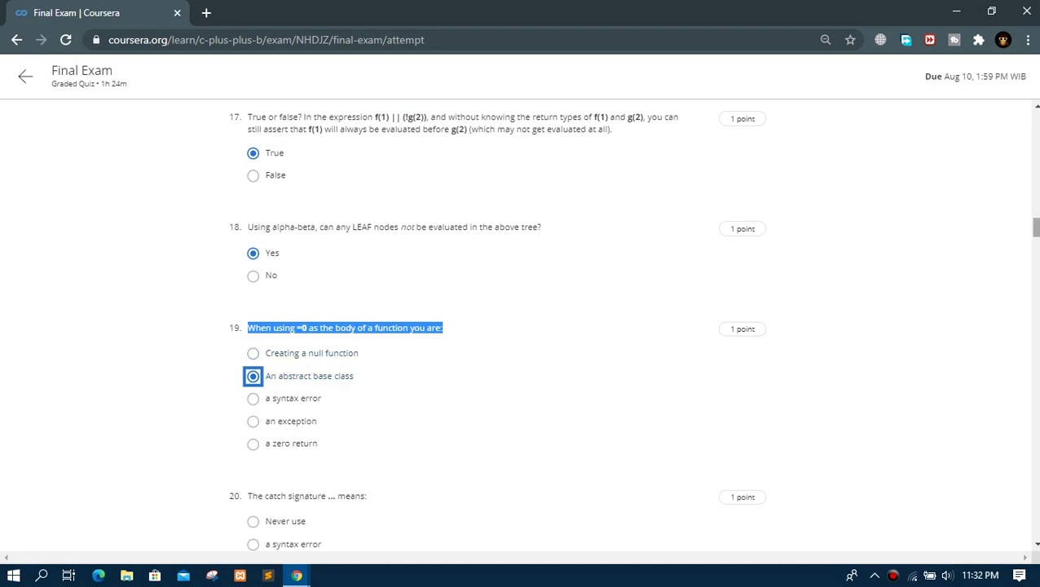
scroll(522, 326, down, 3)
scroll(531, 214, down, 2)
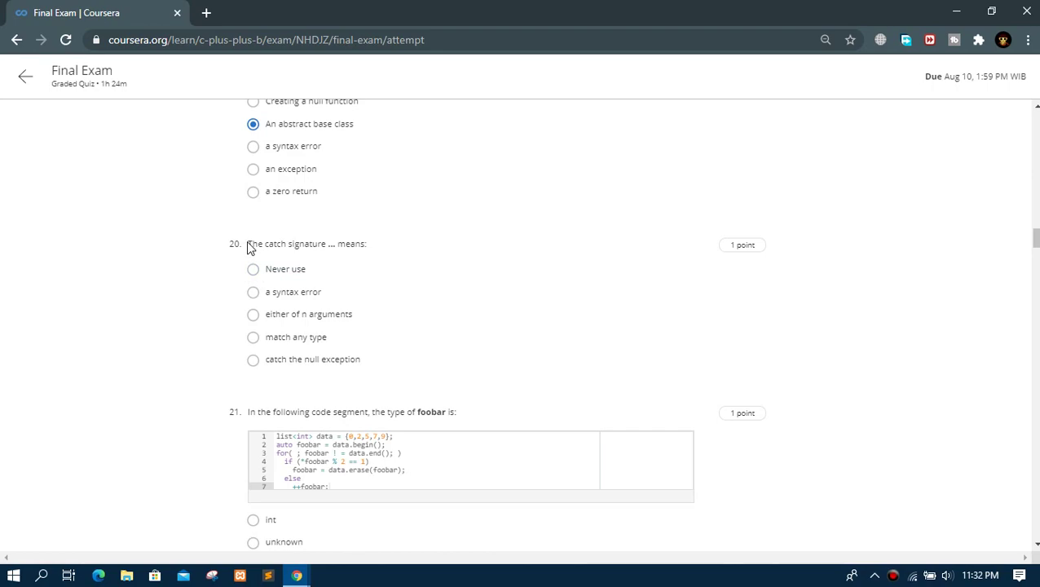
drag(248, 245, 367, 251)
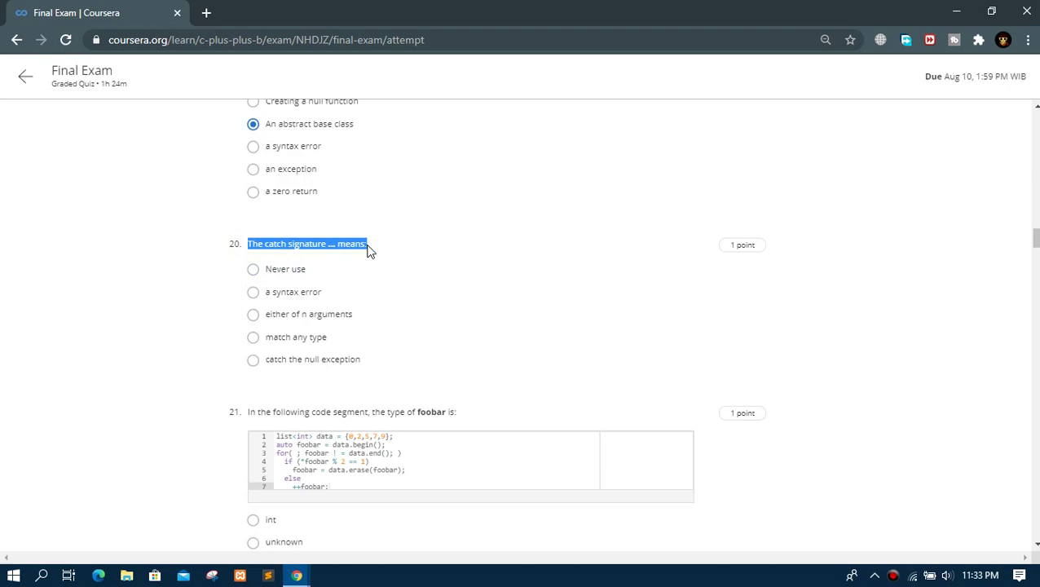
click(300, 340)
- Answer question 21 on the type of foobar with "list<int>::iterator" and question 22 on the resulting list with "having 2 elements"
scroll(506, 262, down, 3)
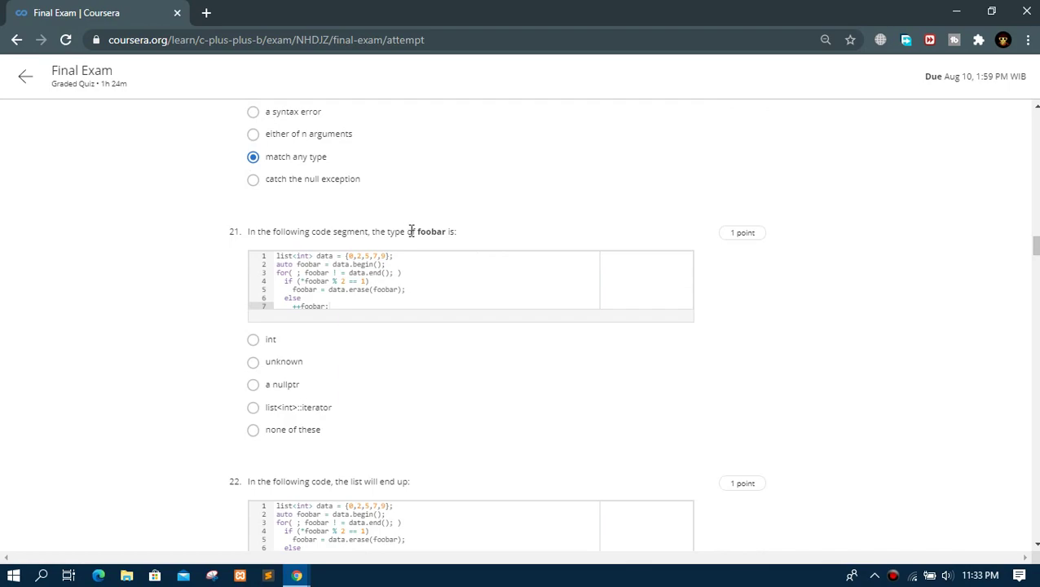
drag(414, 230, 447, 233)
click(276, 256)
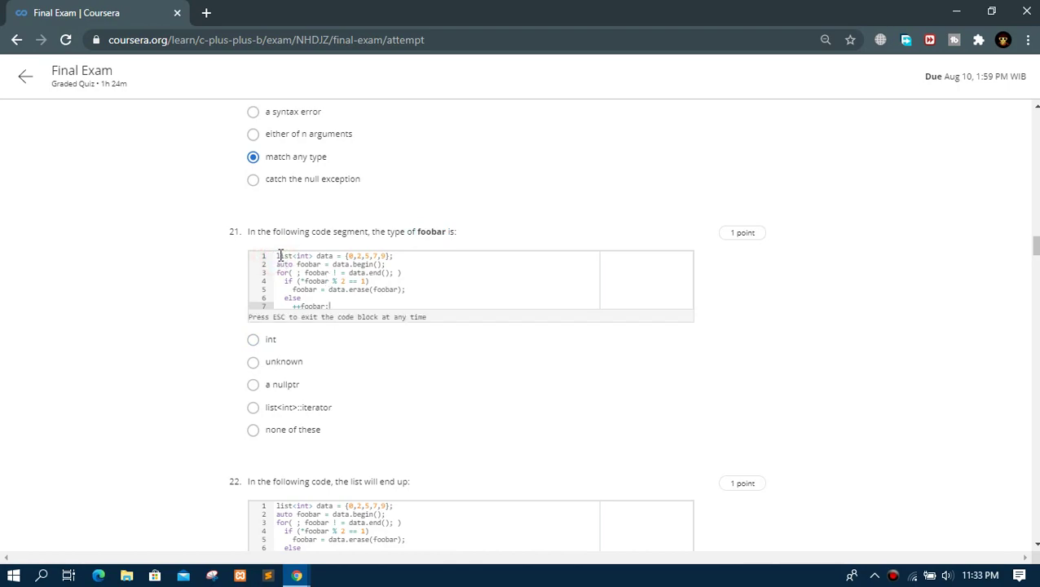
drag(277, 256, 333, 256)
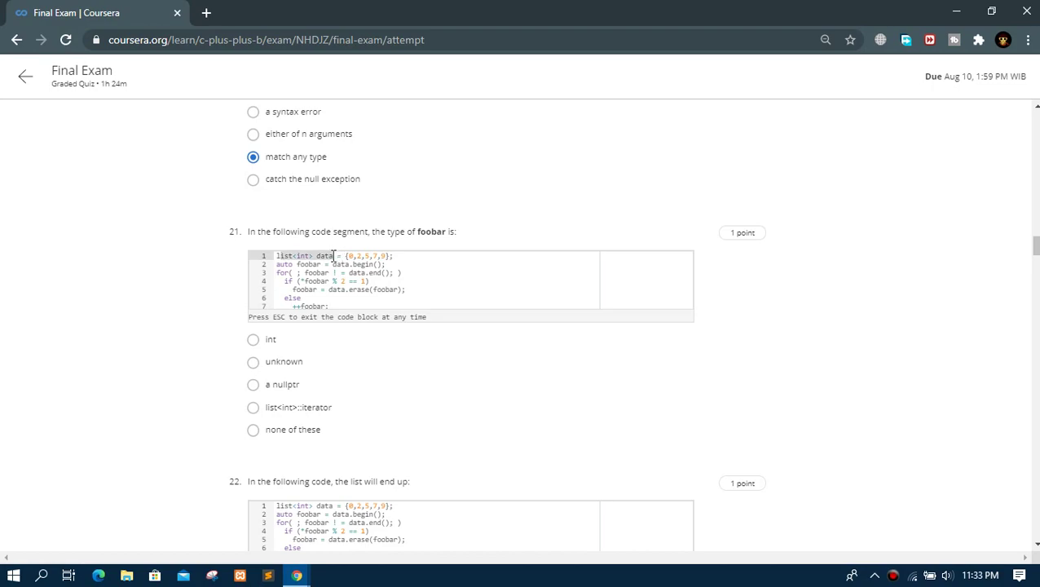
click(308, 412)
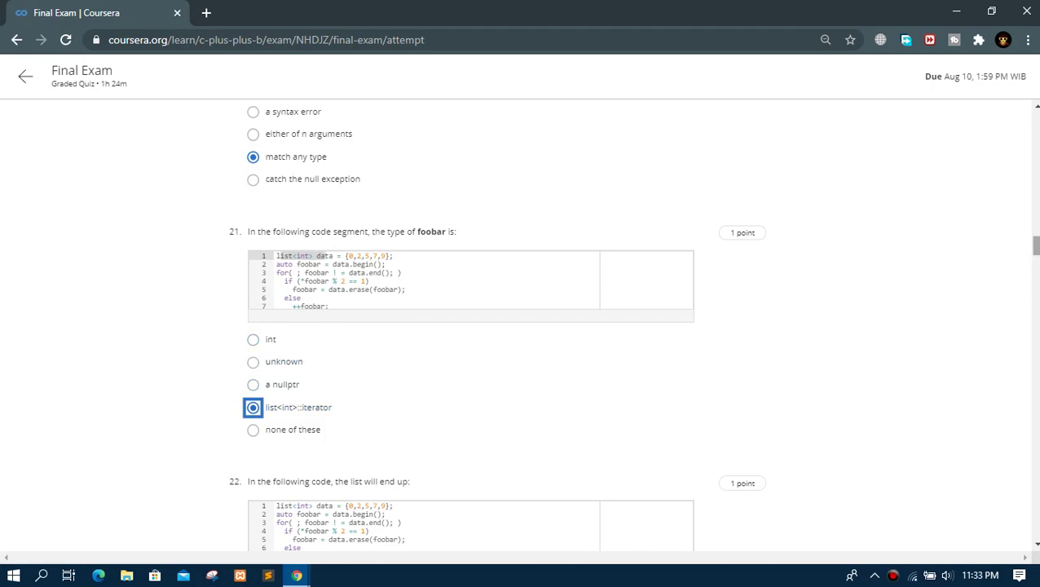
scroll(1035, 245, down, 3)
scroll(497, 325, down, 2)
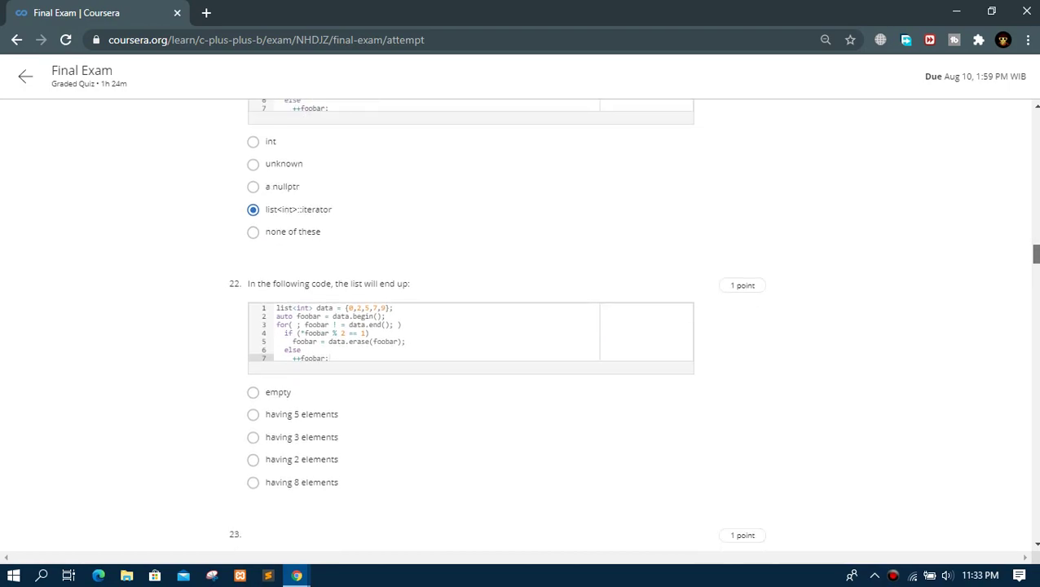
scroll(495, 320, down, 1)
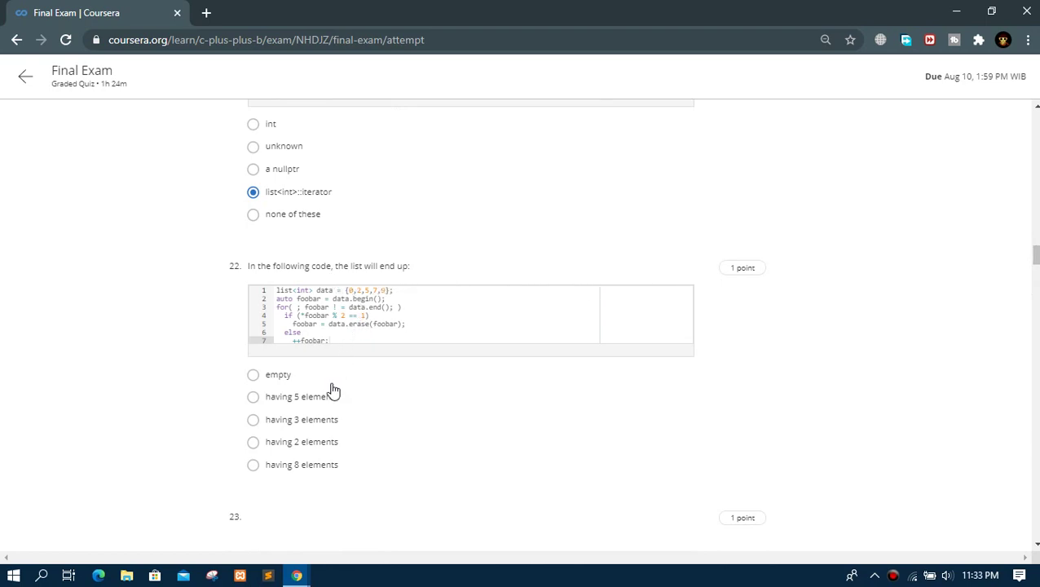
click(308, 448)
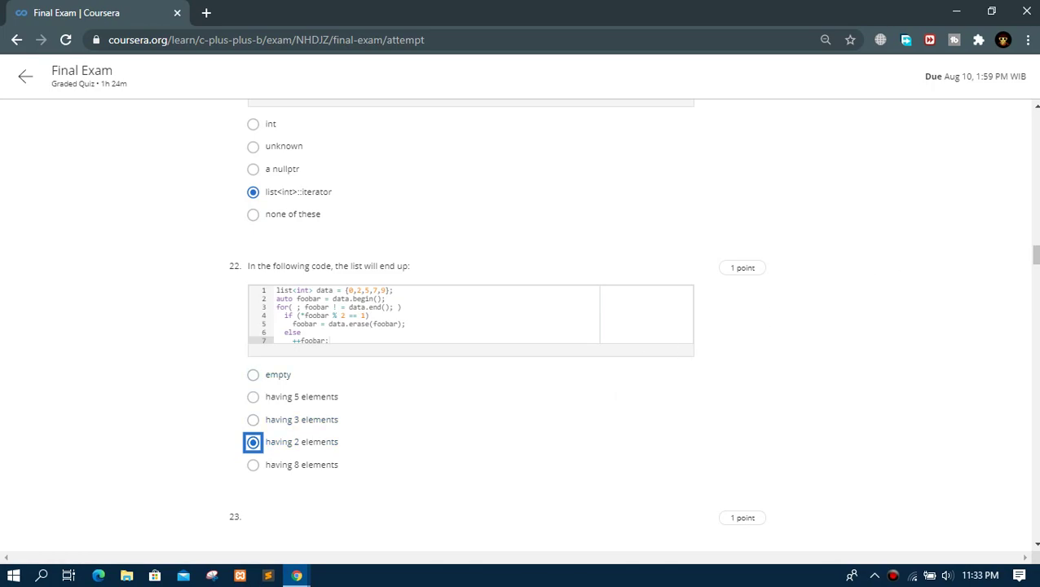
- Enter 15 13 5 24 as the four Max values above the leaf nodes in question 23
scroll(520, 326, down, 2)
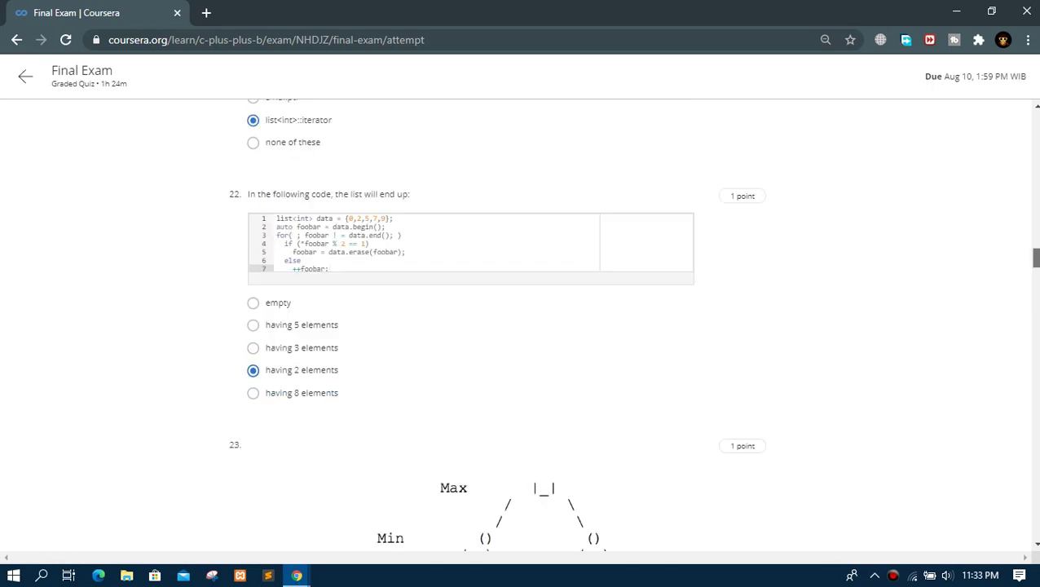
scroll(583, 319, down, 3)
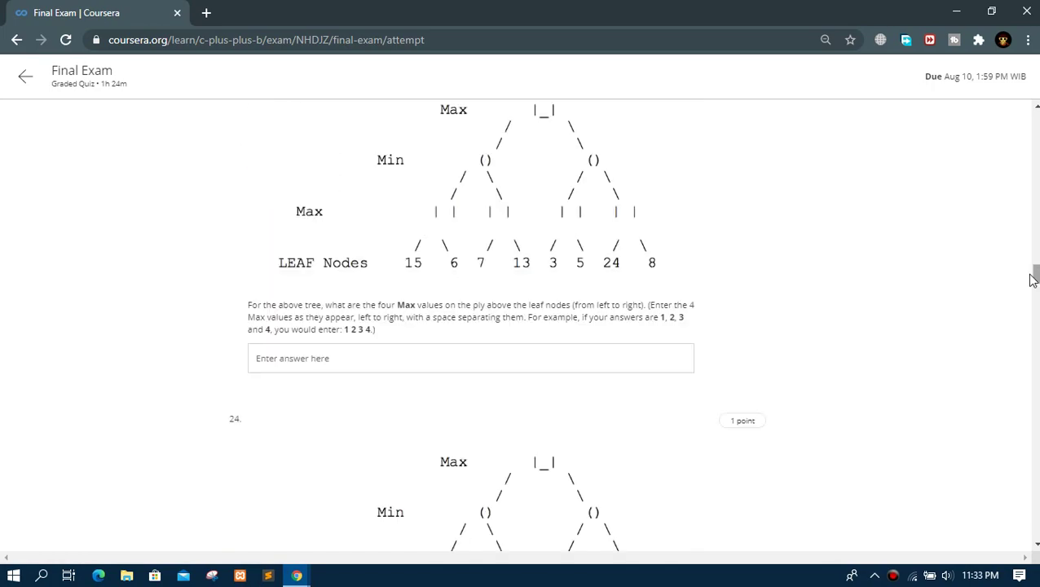
click(465, 357)
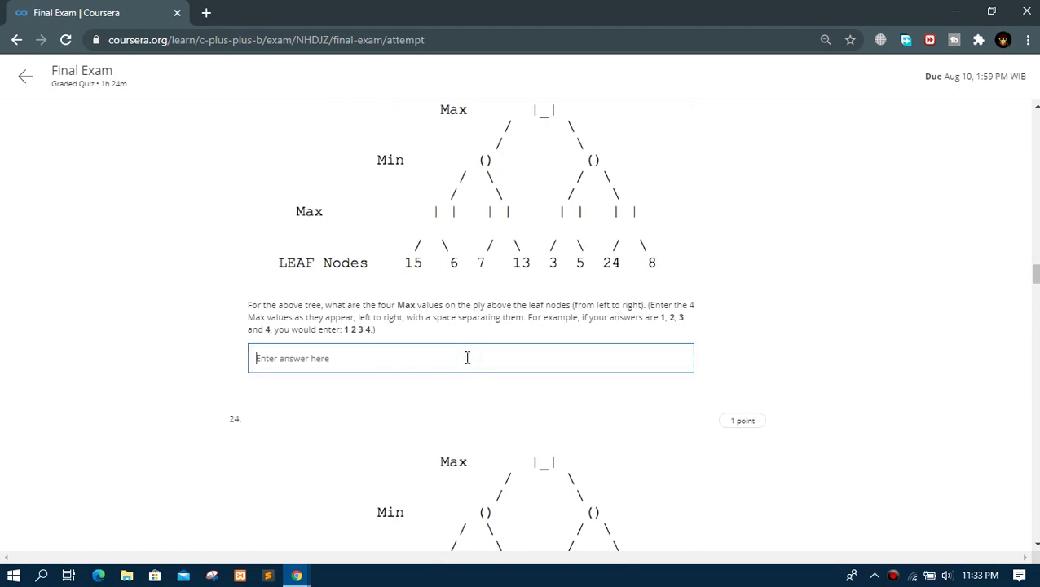
click(467, 357)
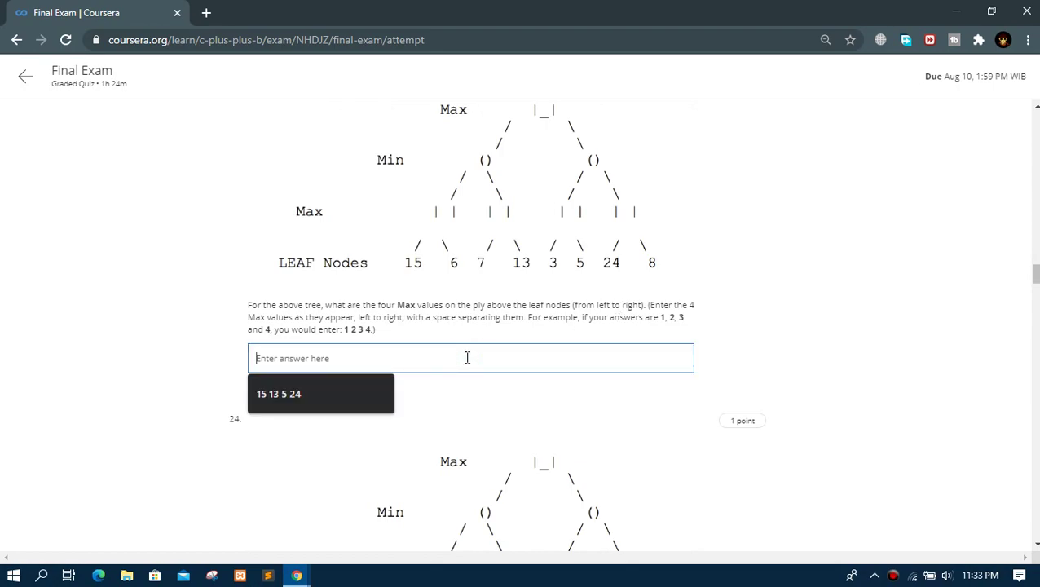
click(317, 405)
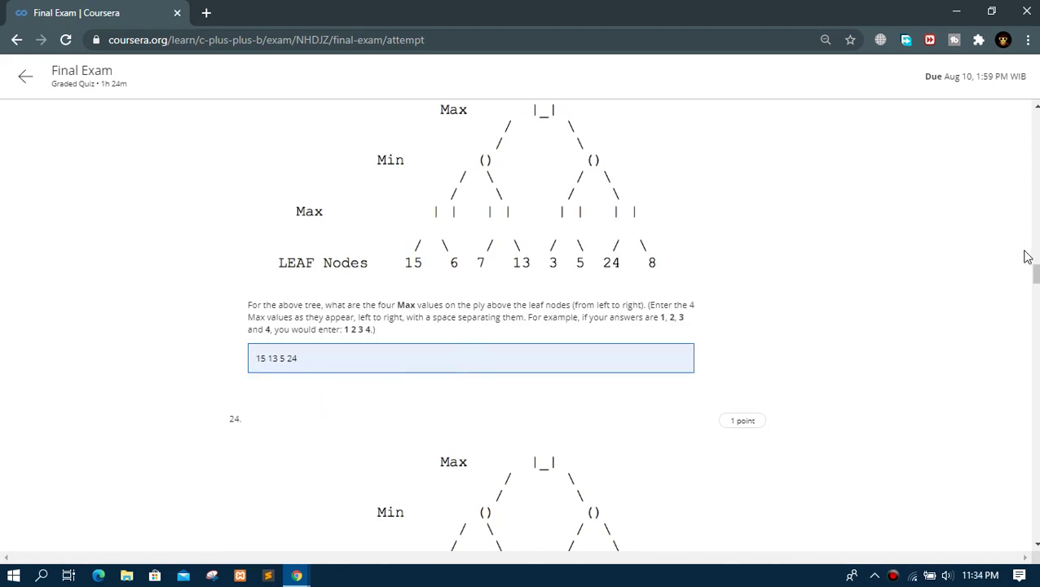
- Enter 3 5 as the two Min values in question 24 and 24 as the root's Max value in question 25
scroll(1033, 277, down, 4)
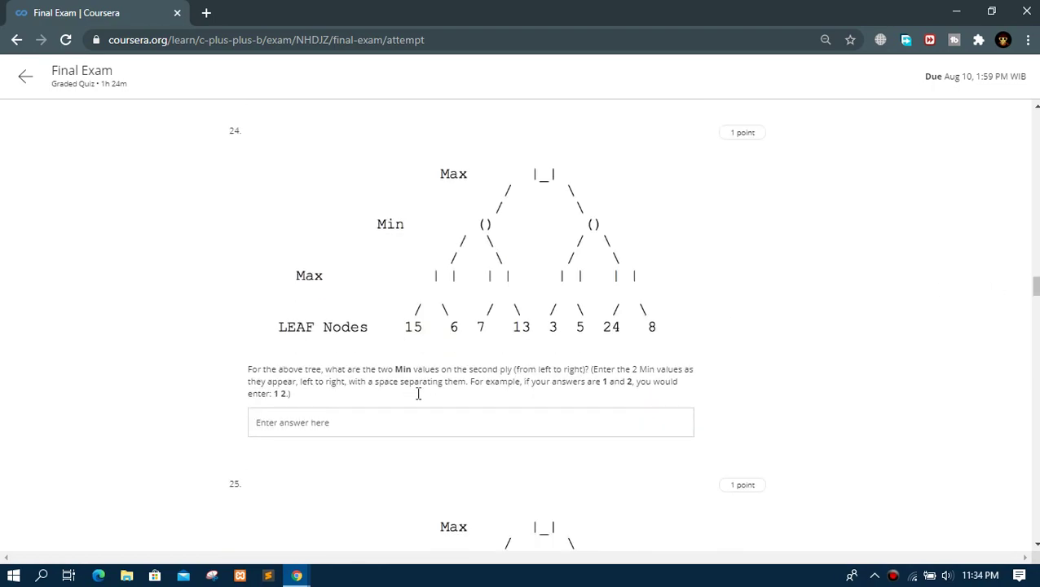
click(307, 422)
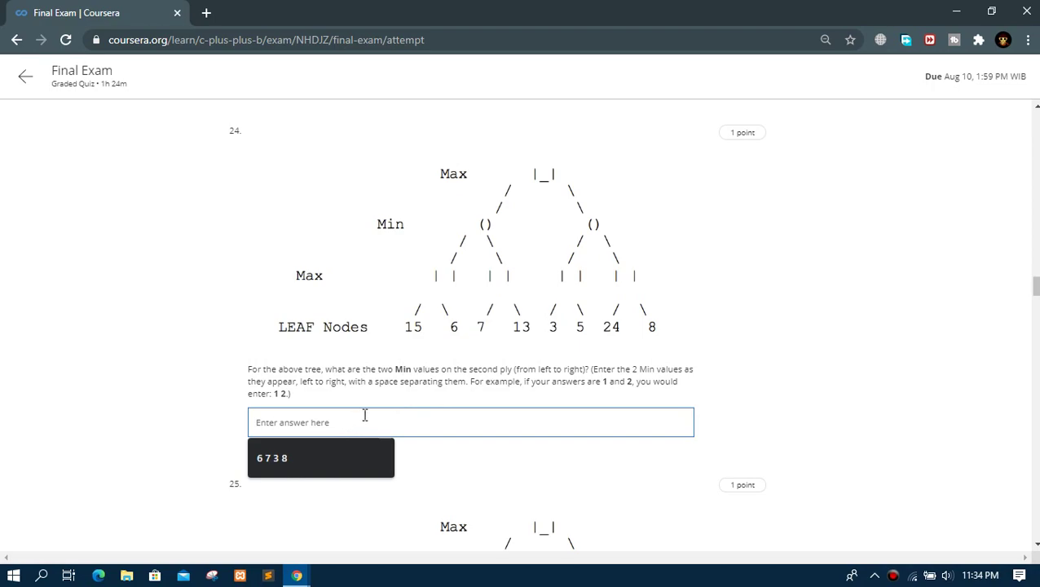
text(3 5)
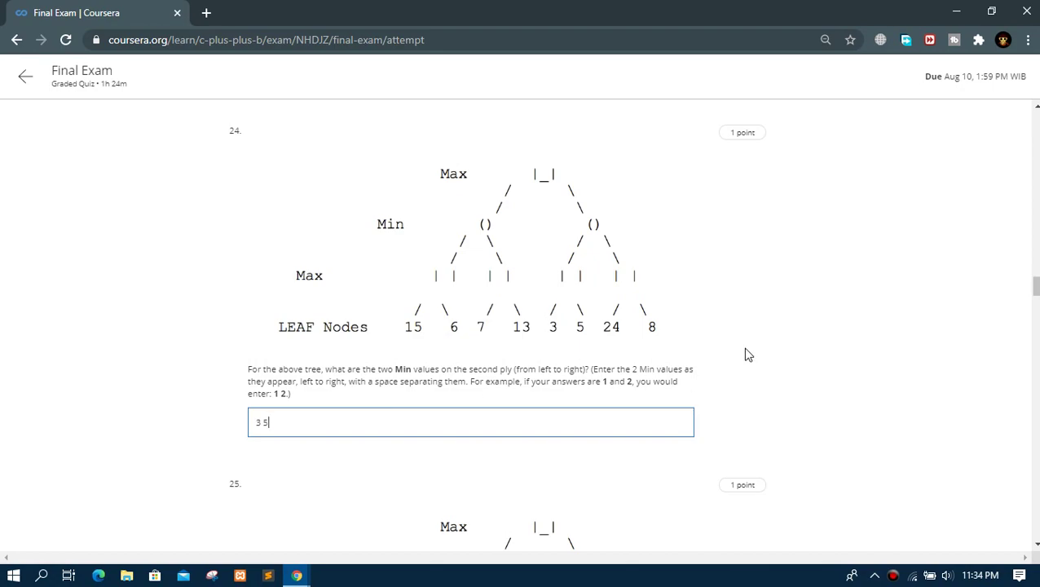
drag(1035, 290, 1036, 307)
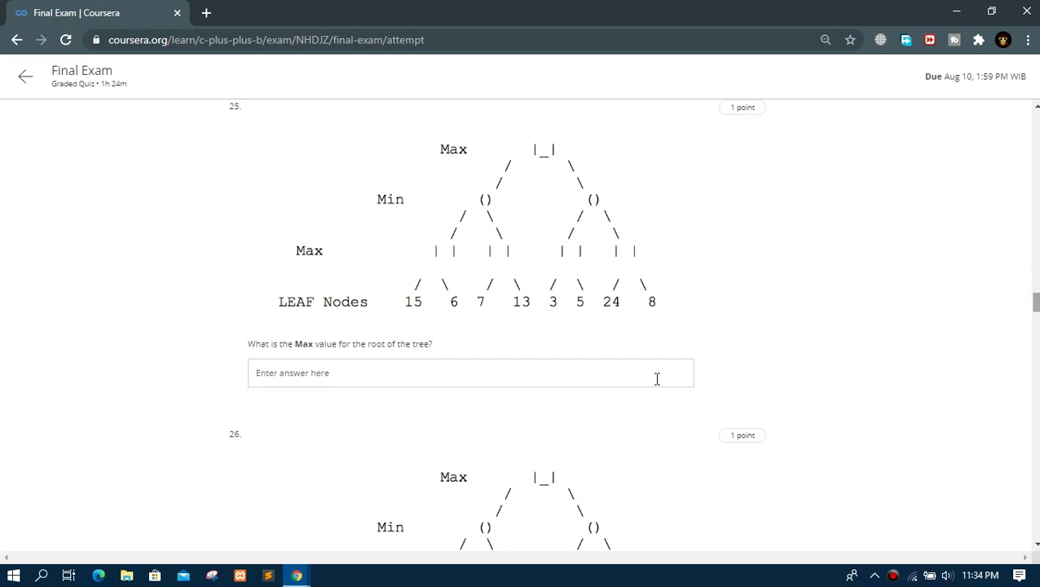
click(584, 376)
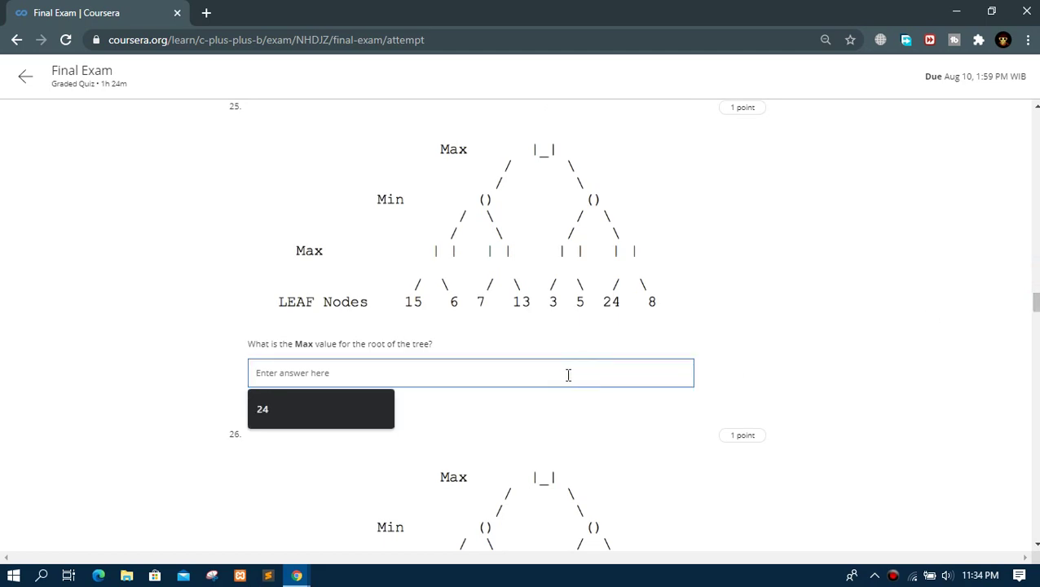
click(342, 404)
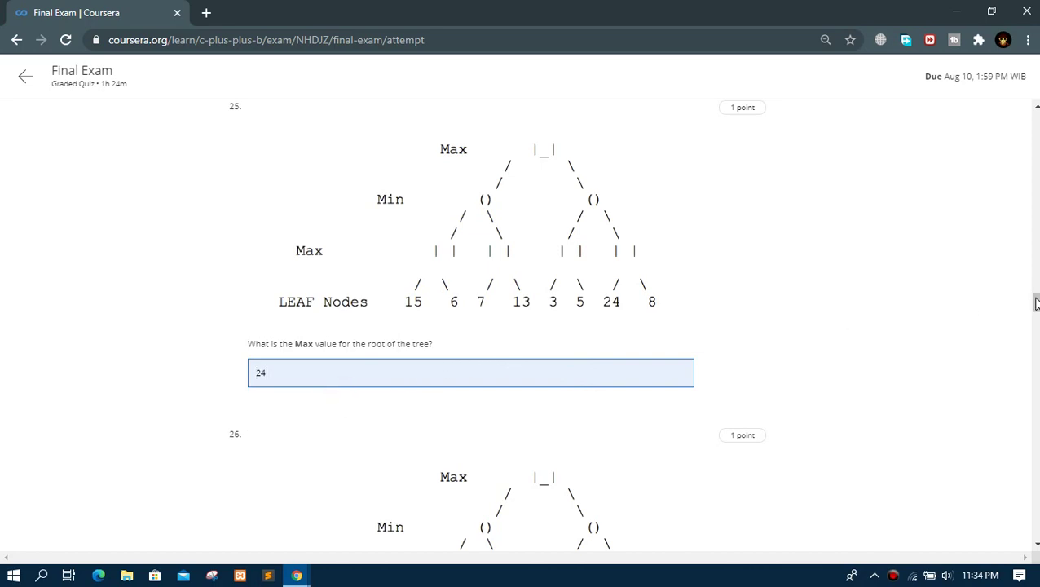
- Enter 24 in question 26 as a leaf node value that need not be evaluated using alpha-beta
scroll(1035, 299, down, 1)
scroll(1034, 310, down, 2)
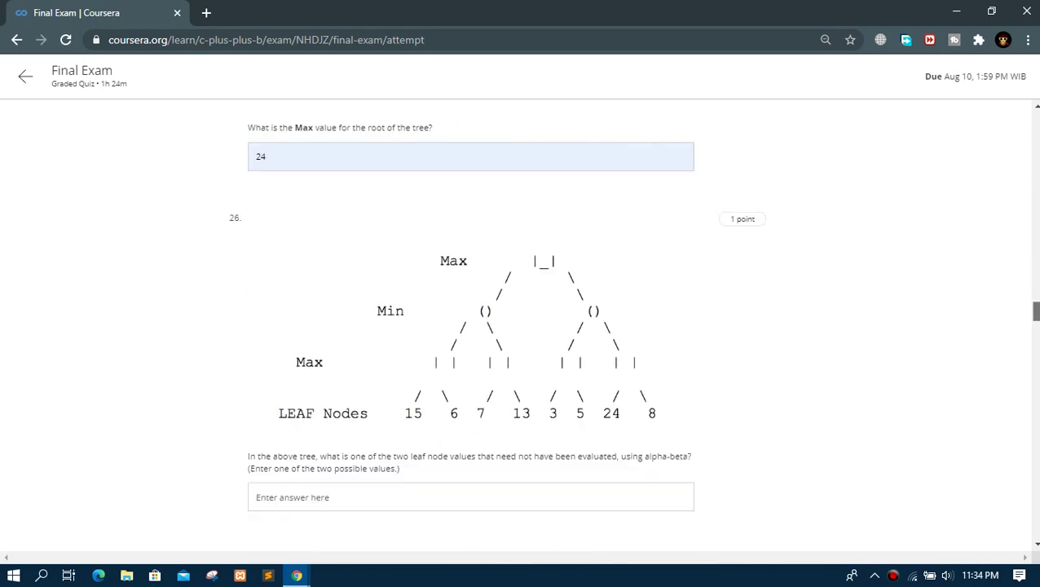
scroll(1035, 313, down, 2)
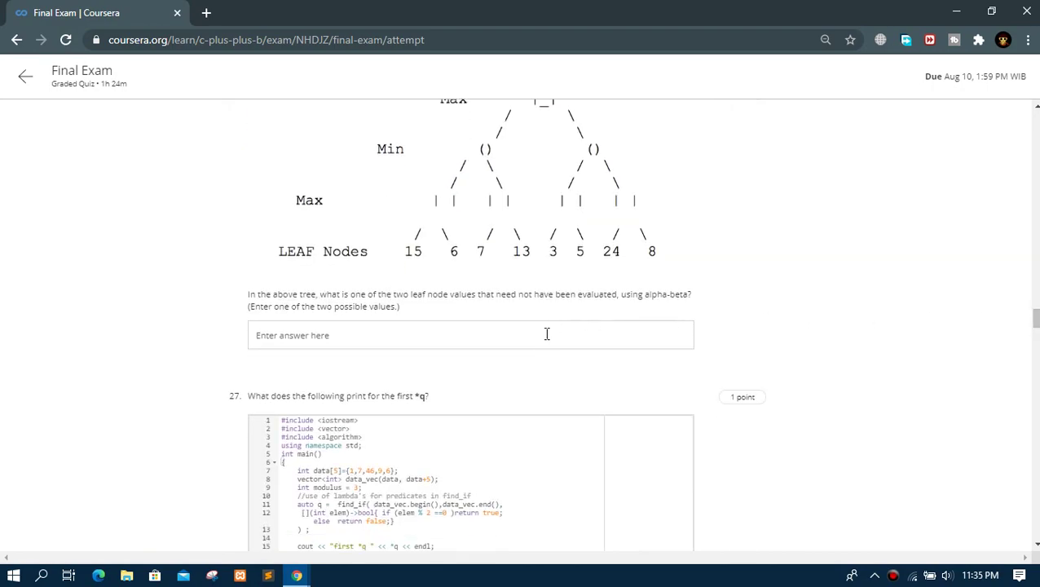
click(463, 335)
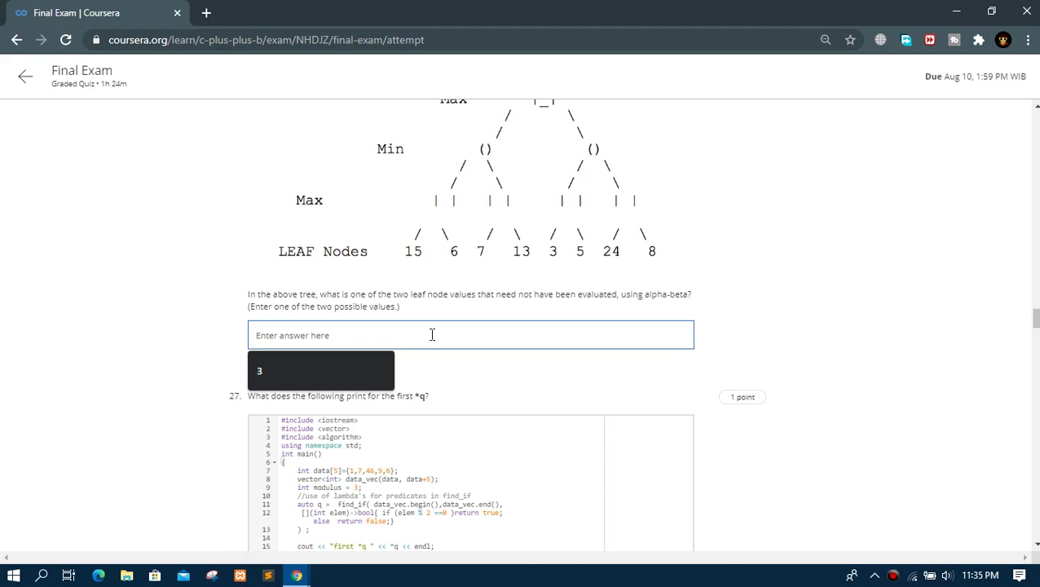
text(24)
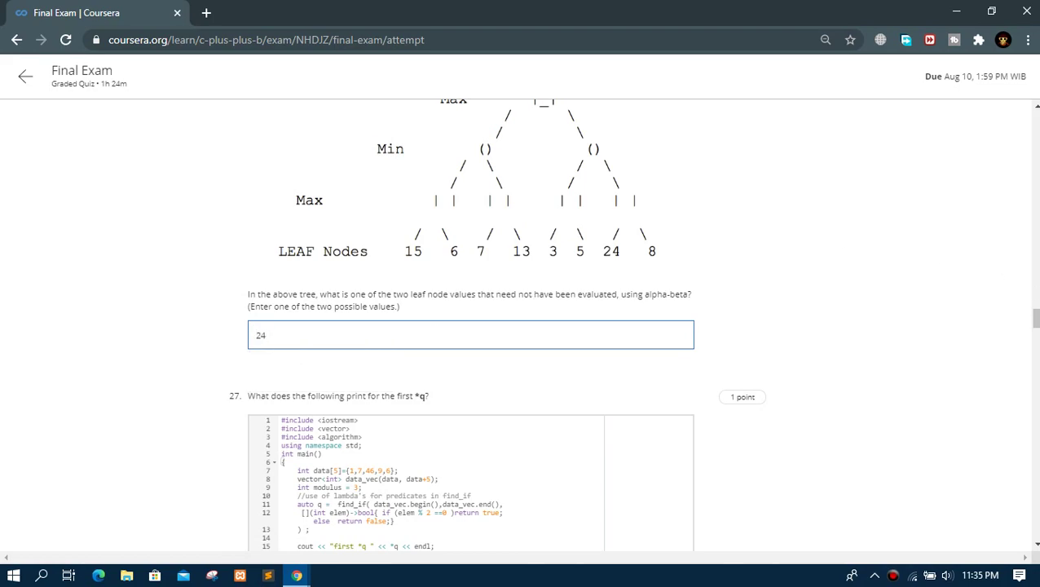
- Answer question 27 on what is printed for the first *q with 46
drag(1034, 318, 1034, 323)
scroll(449, 376, down, 5)
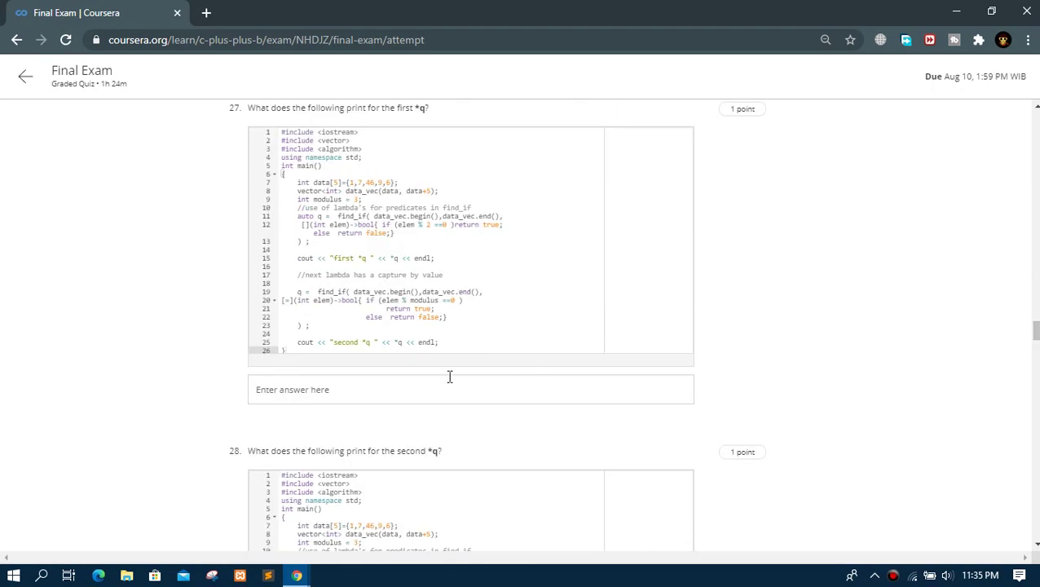
click(360, 396)
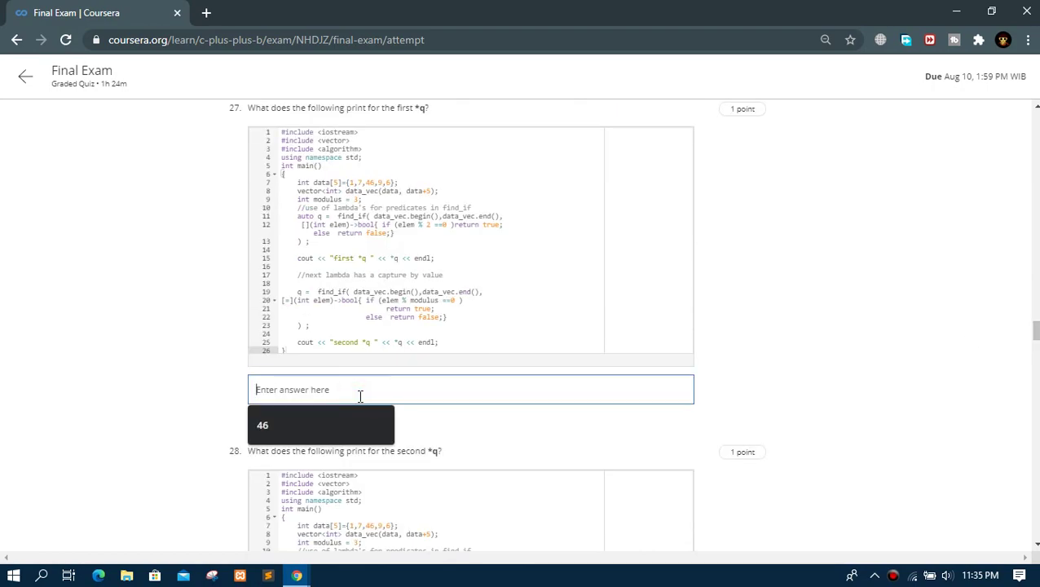
click(317, 423)
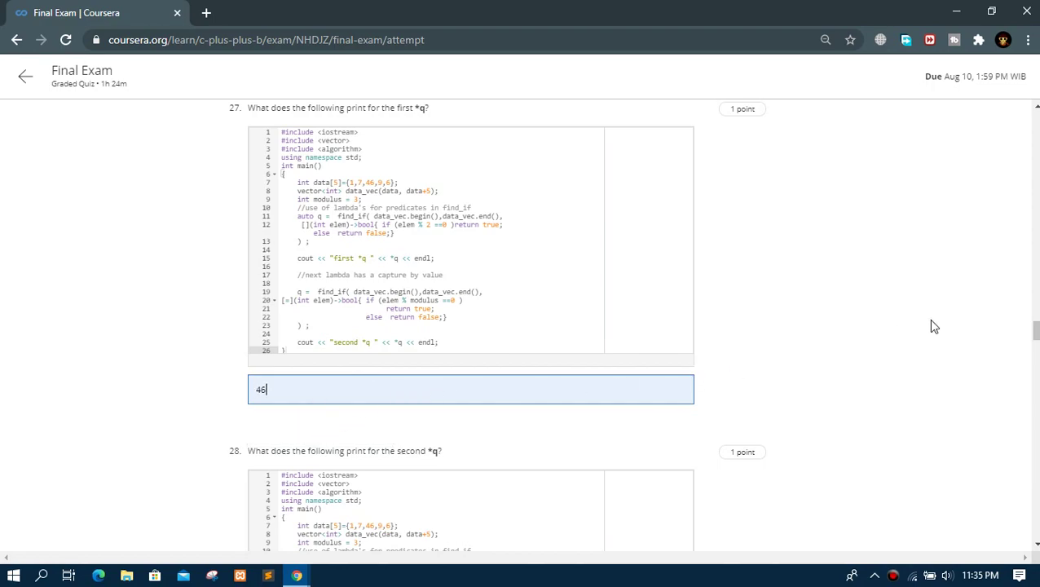
- Answer question 28 on the second *q with 9 and highlight the "second *q" output statement on code line 25
drag(1037, 333, 1036, 343)
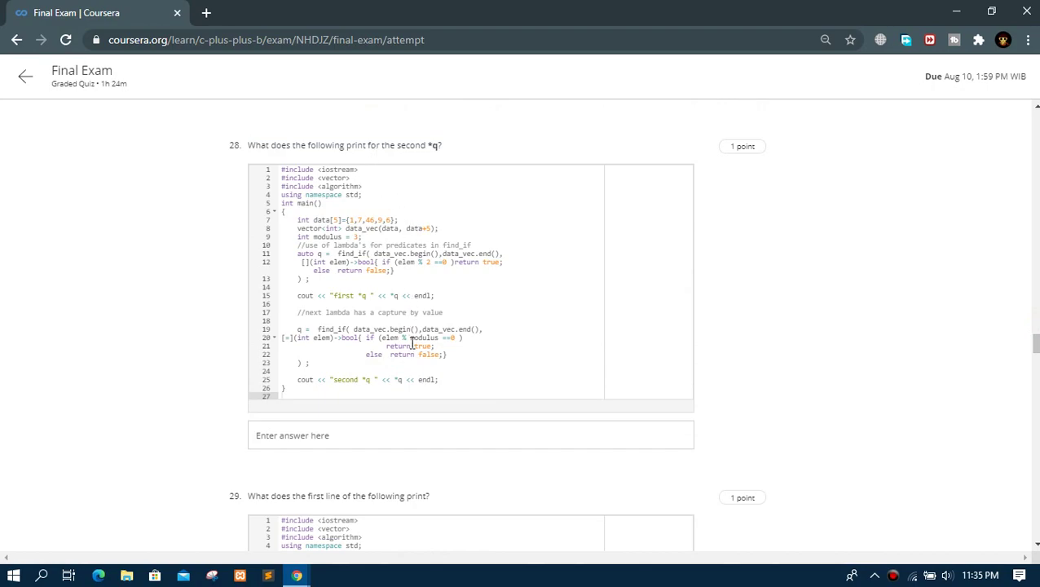
click(344, 428)
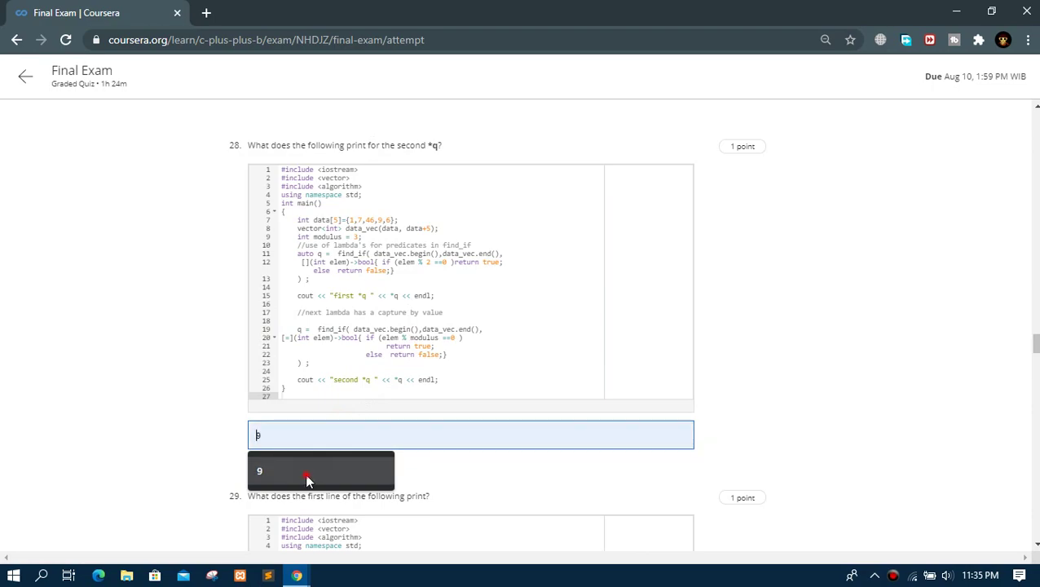
click(308, 473)
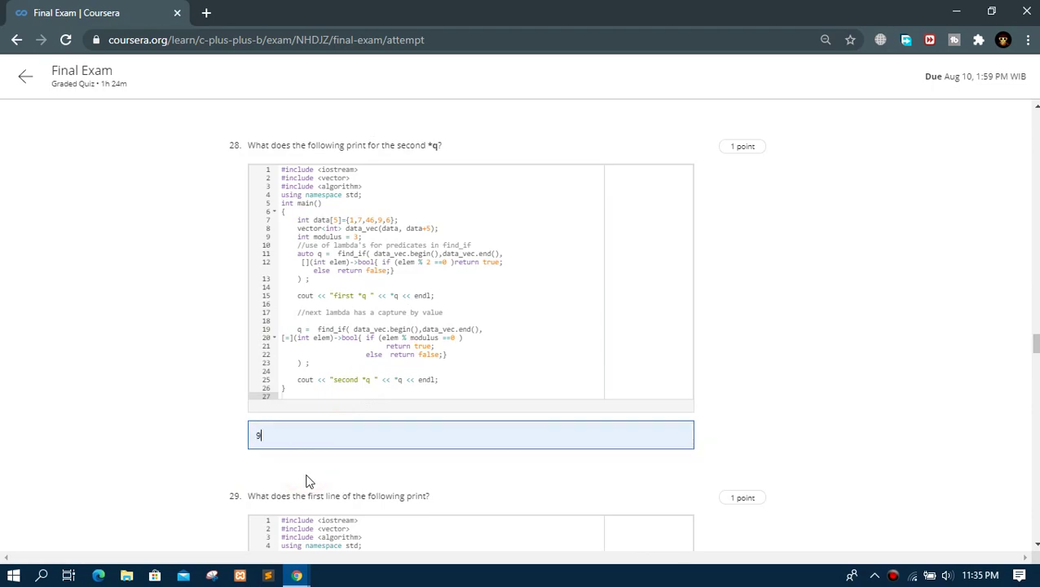
click(297, 380)
drag(334, 383, 442, 379)
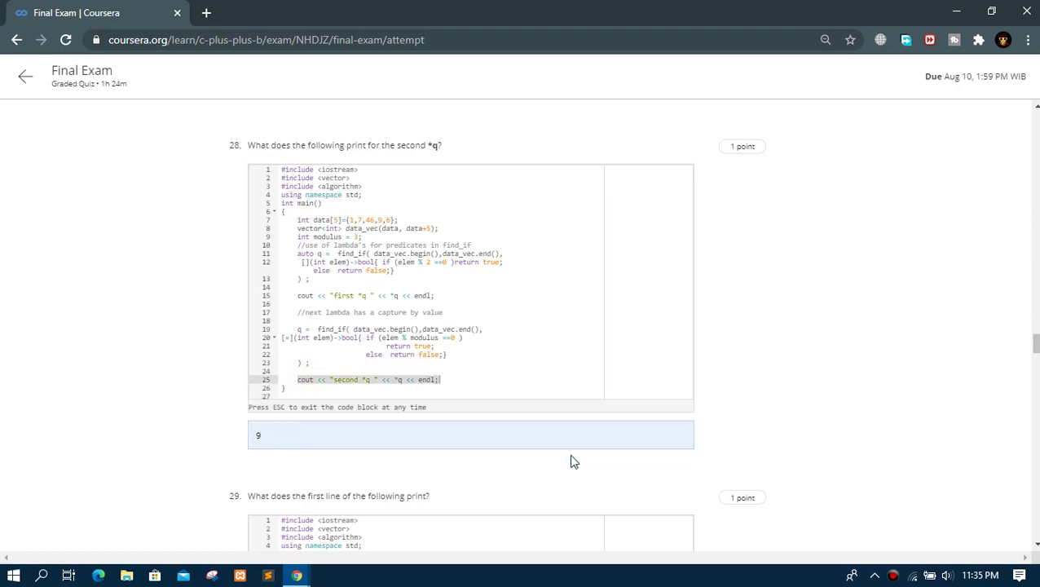
- Answer question 29 on the first printed line with 0 and highlight the first cout statement on code line 11
click(1033, 343)
drag(1033, 343, 1034, 356)
scroll(518, 249, down, 2)
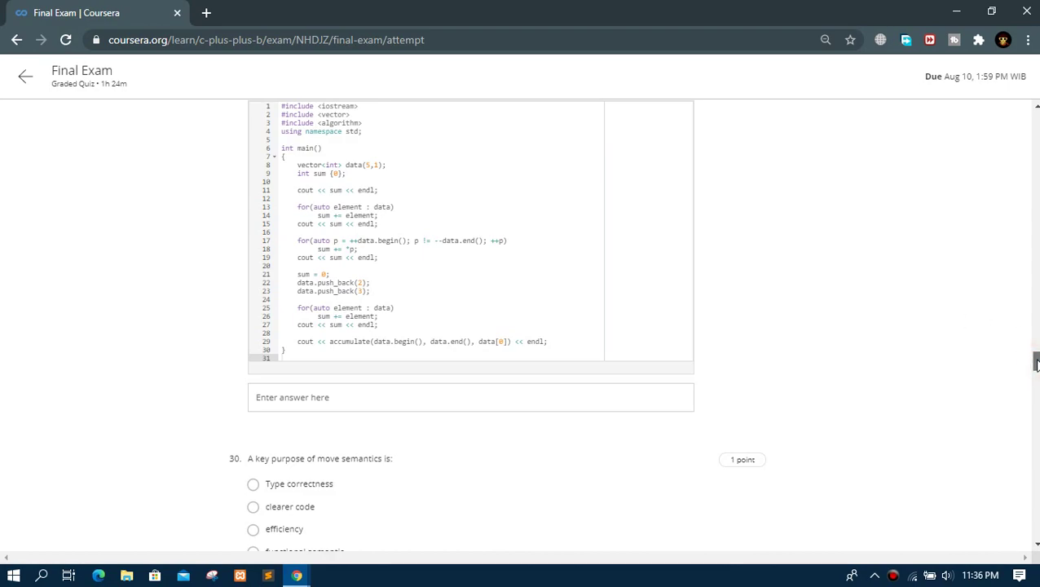
scroll(1036, 364, up, 1)
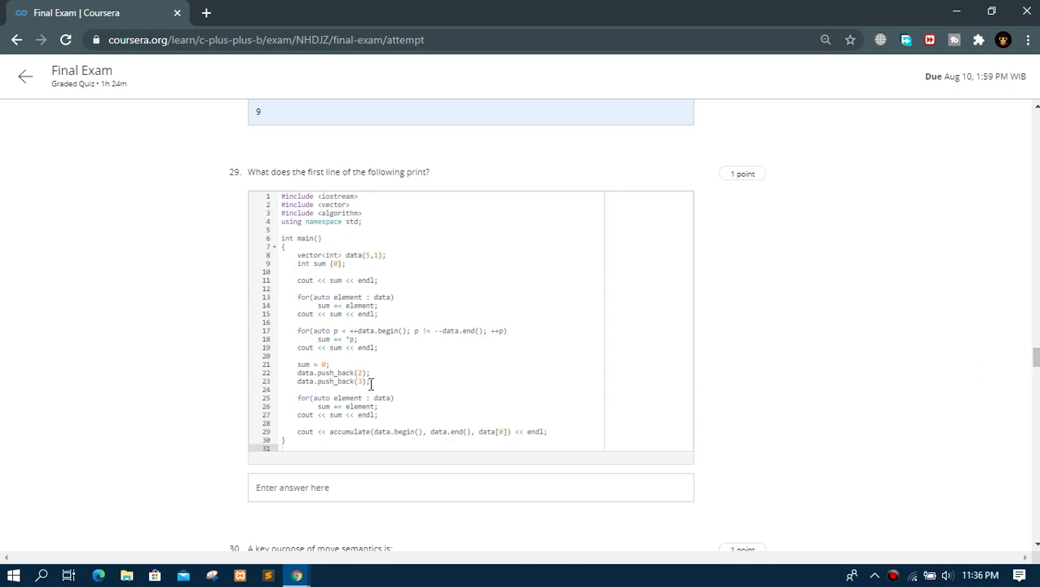
click(331, 487)
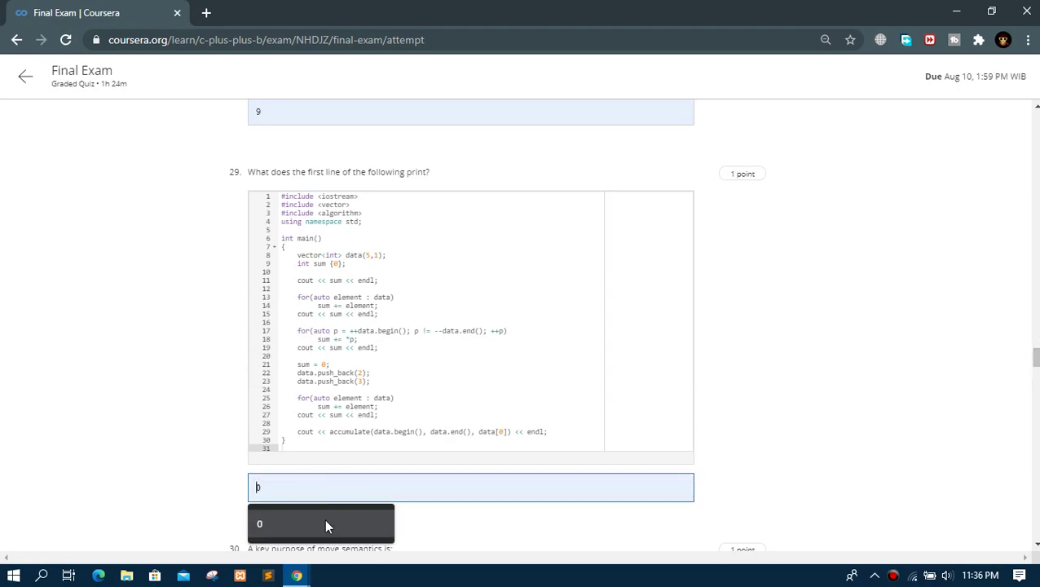
click(324, 519)
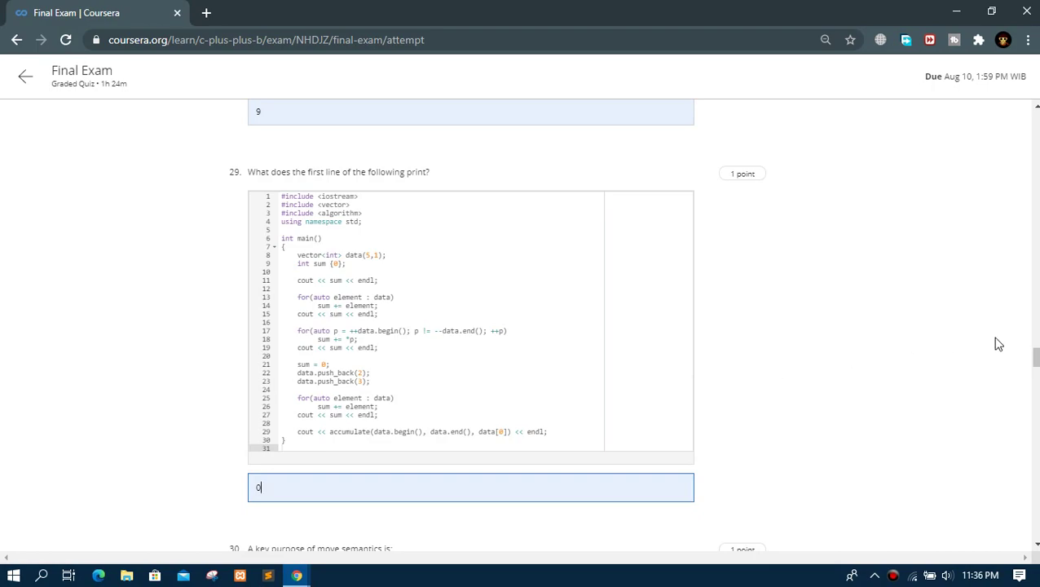
drag(1034, 356, 1034, 360)
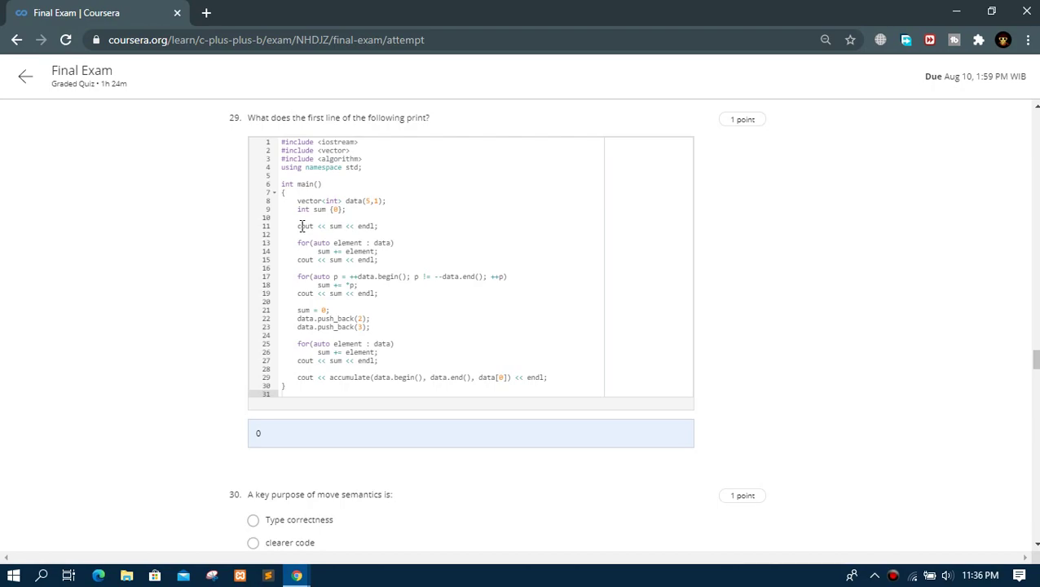
drag(301, 227, 369, 231)
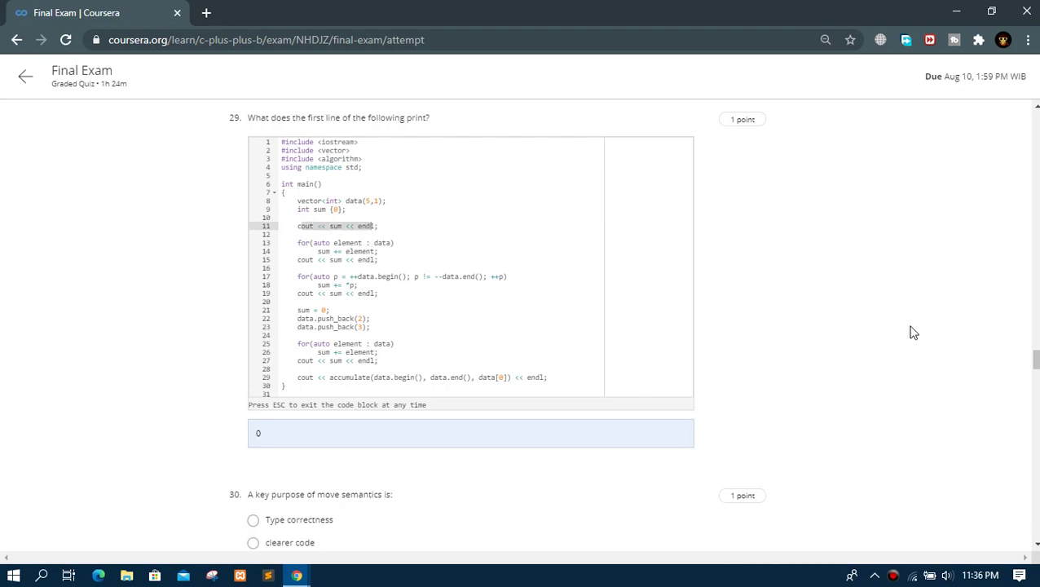
- Answer question 30 on the key purpose of move semantics with "efficiency" and question 31 on the second printed line with 5
drag(1034, 358, 1034, 372)
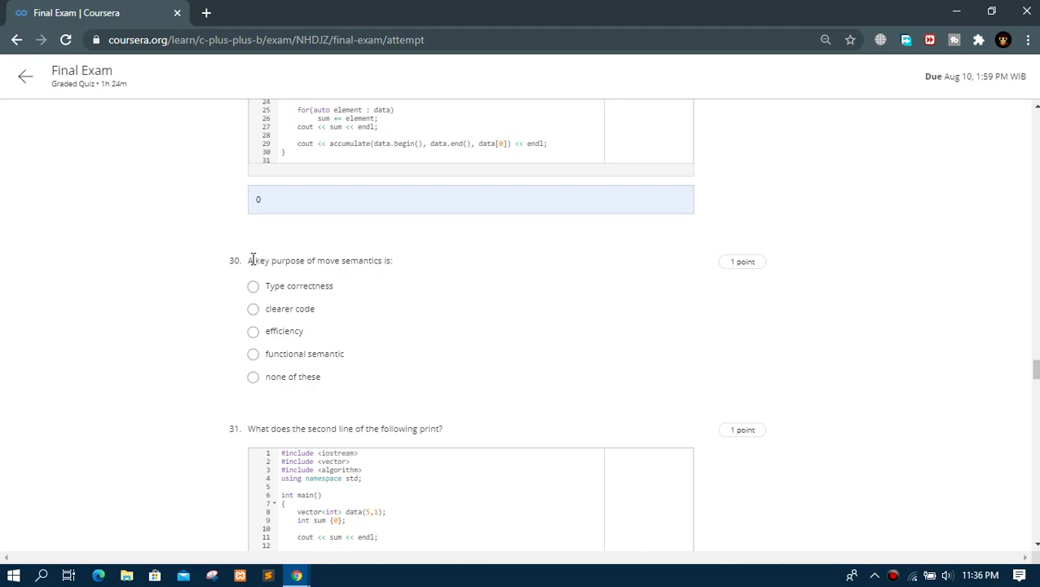
drag(249, 260, 394, 259)
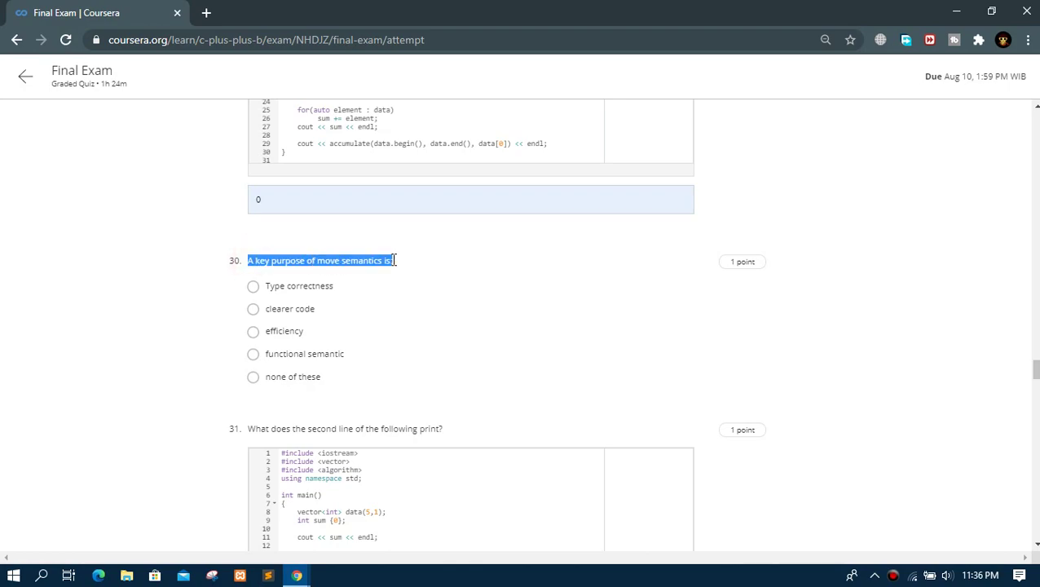
click(271, 334)
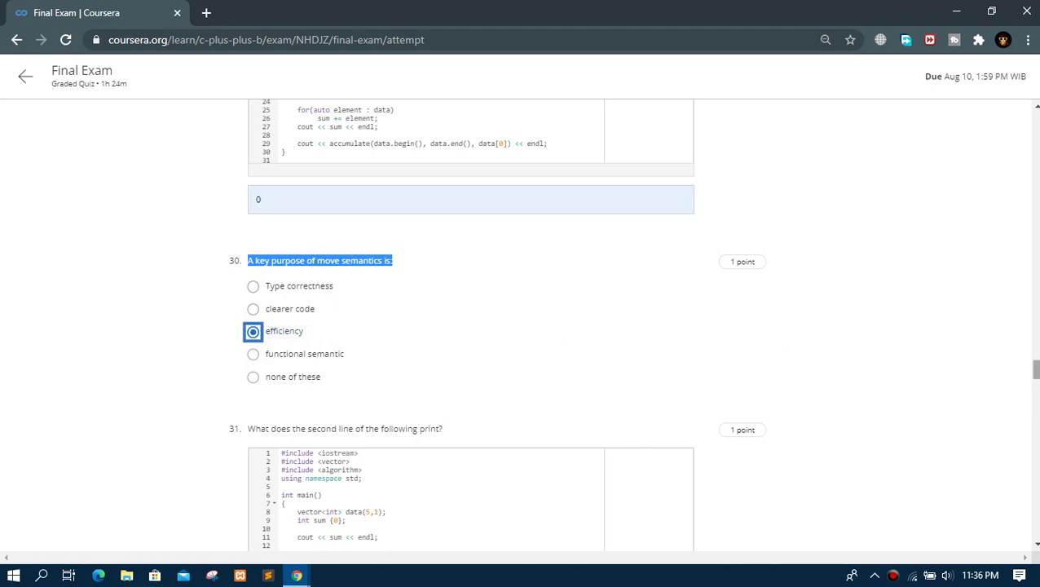
scroll(496, 323, down, 3)
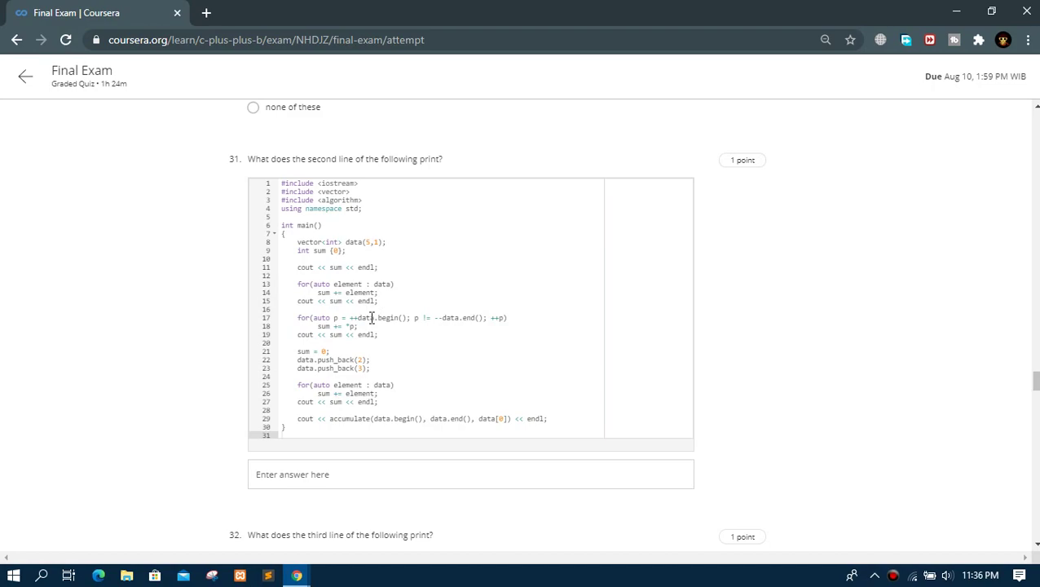
drag(298, 303, 381, 301)
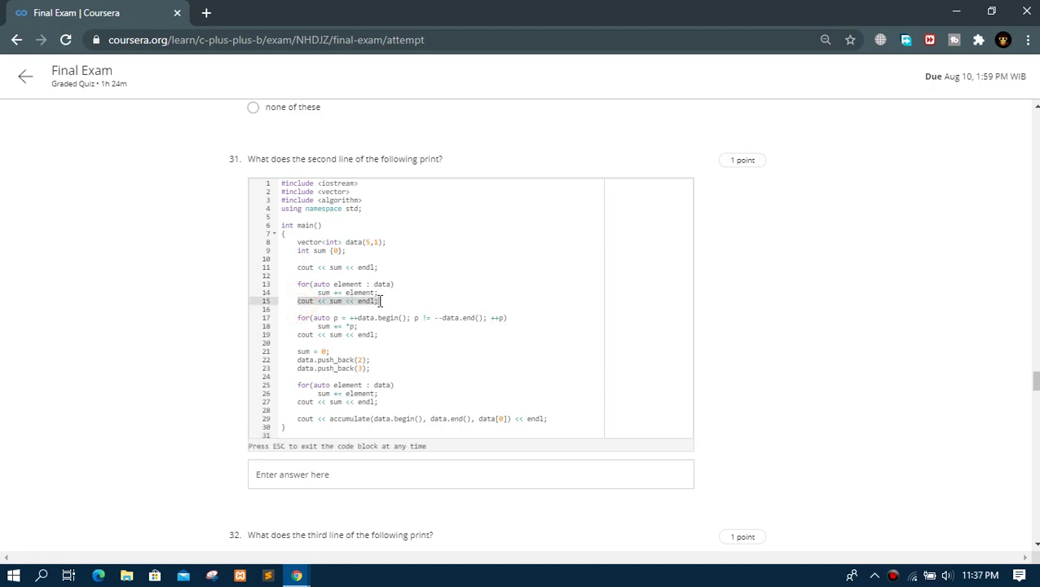
click(309, 474)
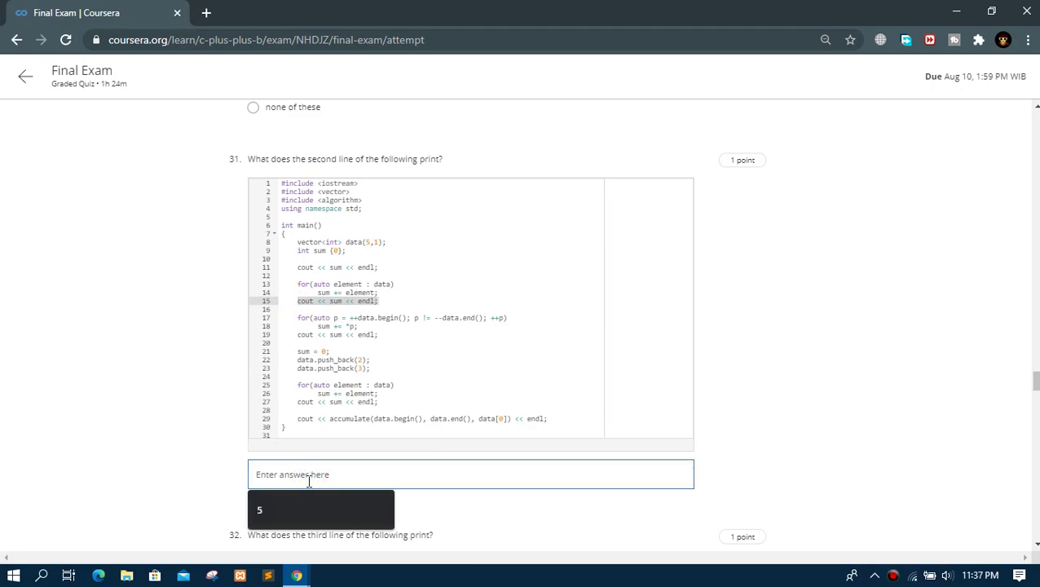
click(306, 507)
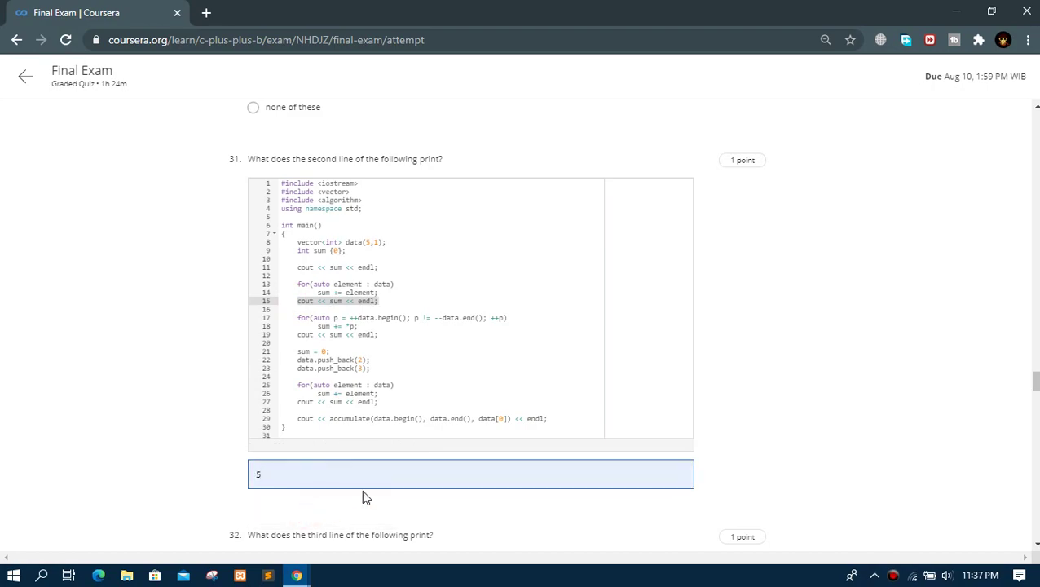
- Highlight the cout statement on code line 19 in question 32 and enter 8 as the third printed line
click(1034, 379)
drag(1034, 380, 1034, 395)
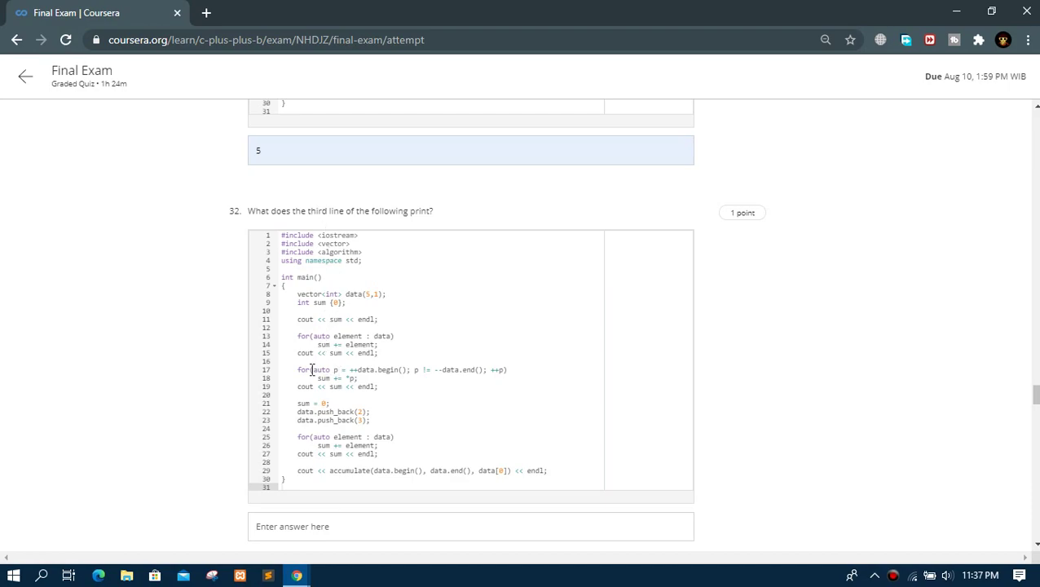
click(378, 390)
key(shift+Home)
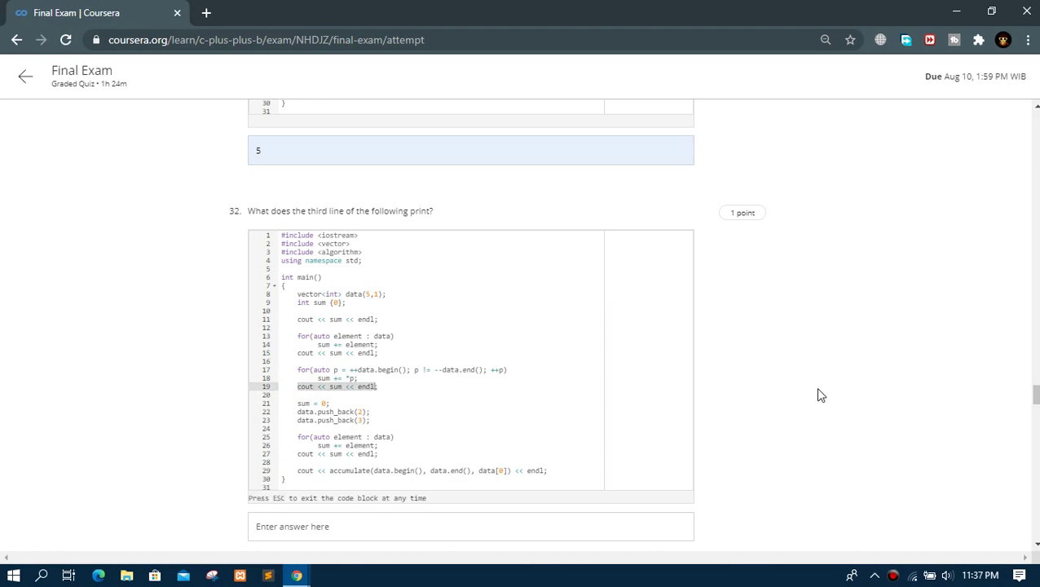
click(616, 523)
click(309, 495)
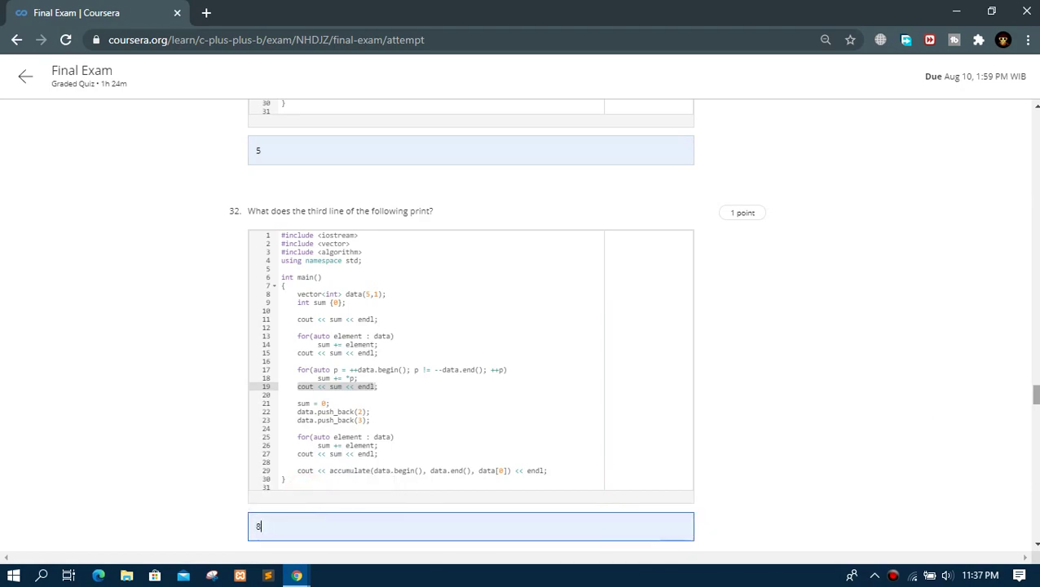
- Highlight the cout statement on code line 27 in question 33 and enter 10 as the fourth printed line
scroll(497, 319, down, 5)
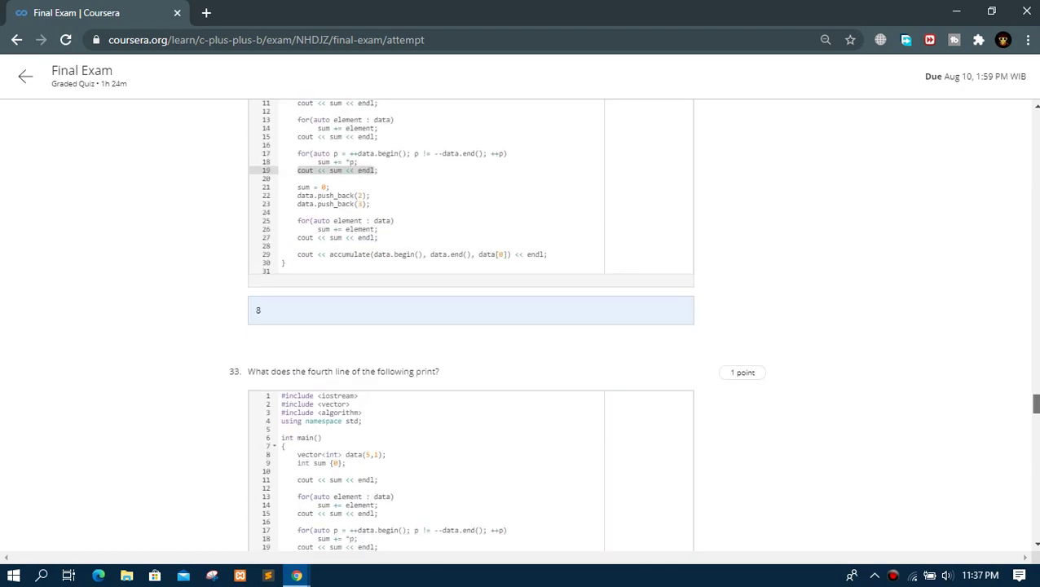
scroll(475, 418, down, 2)
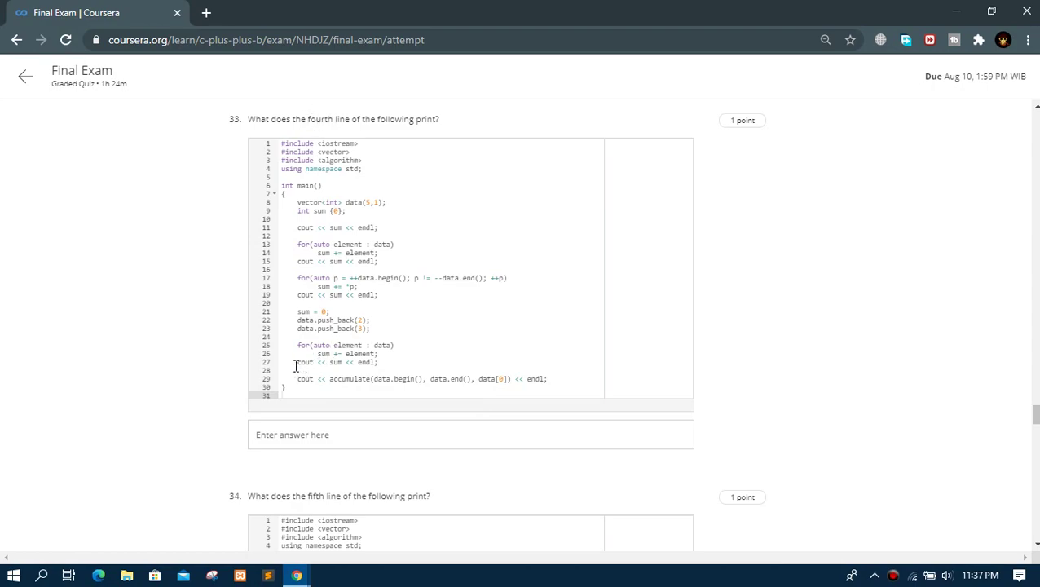
drag(296, 365, 379, 366)
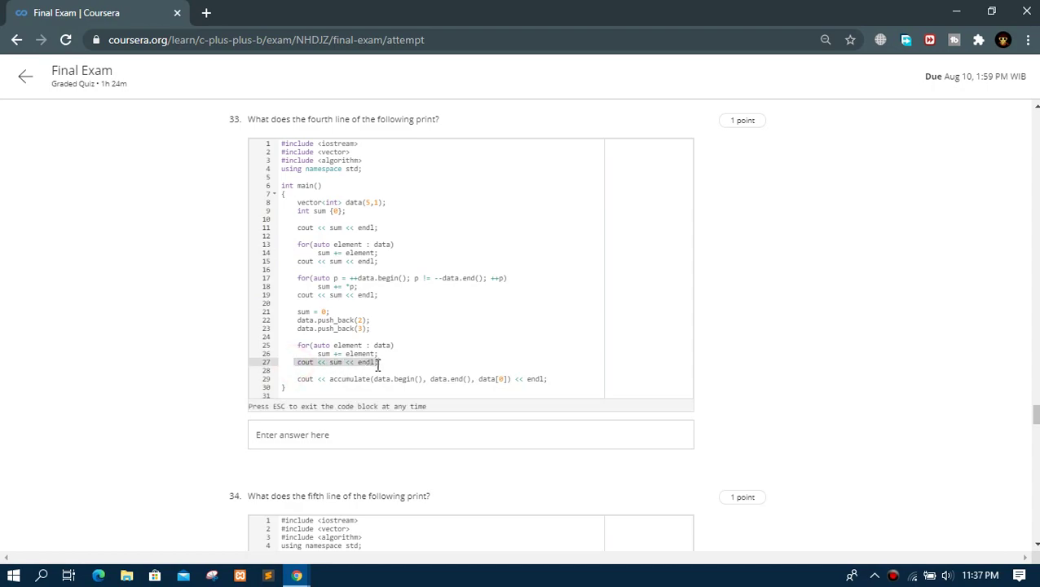
click(308, 439)
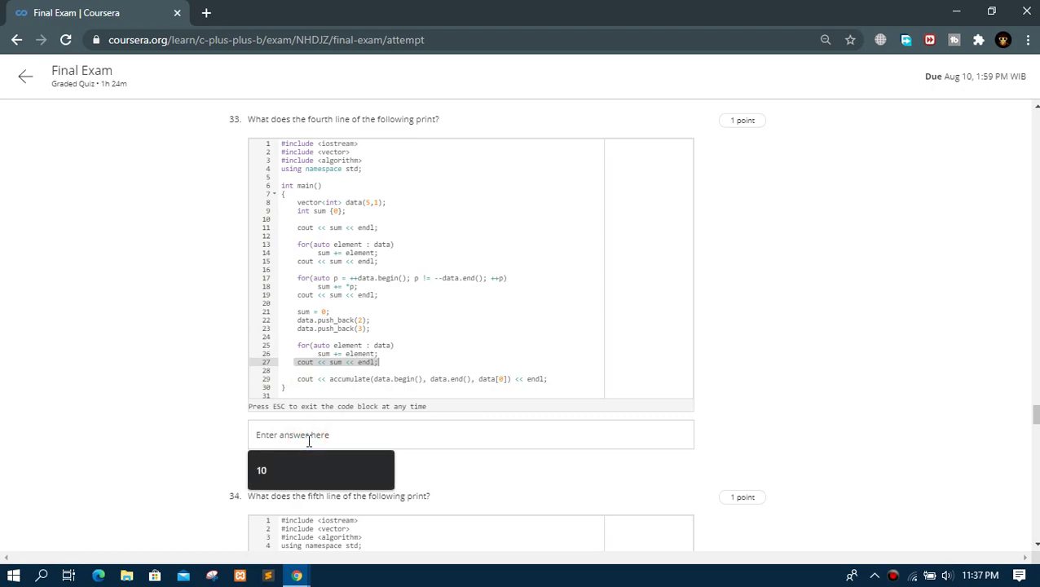
click(309, 467)
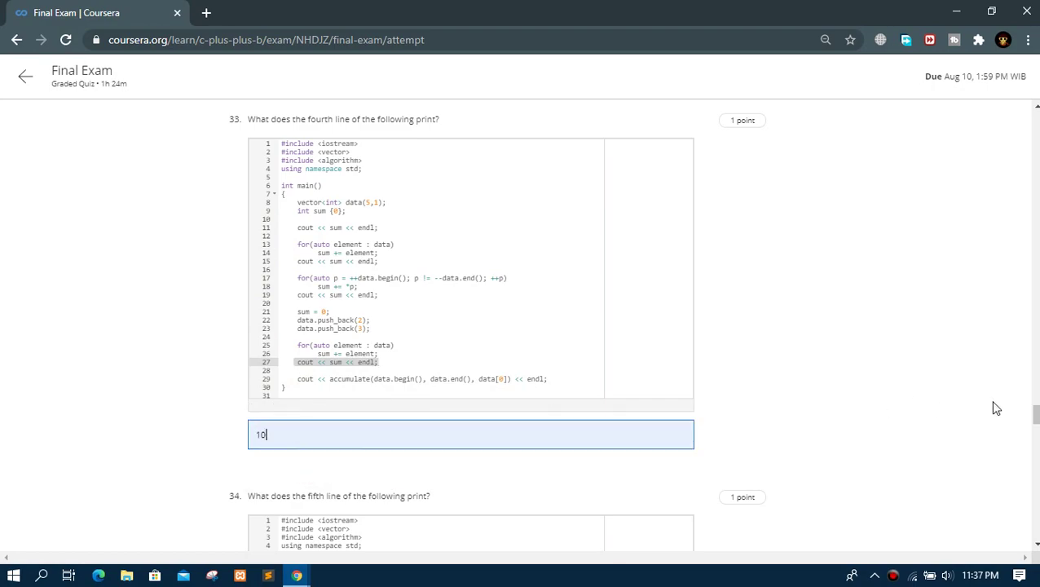
- Highlight the accumulate output statement on code line 29 in question 34 and enter 11 as the fifth printed line
drag(1034, 413, 1034, 418)
scroll(1034, 420, down, 3)
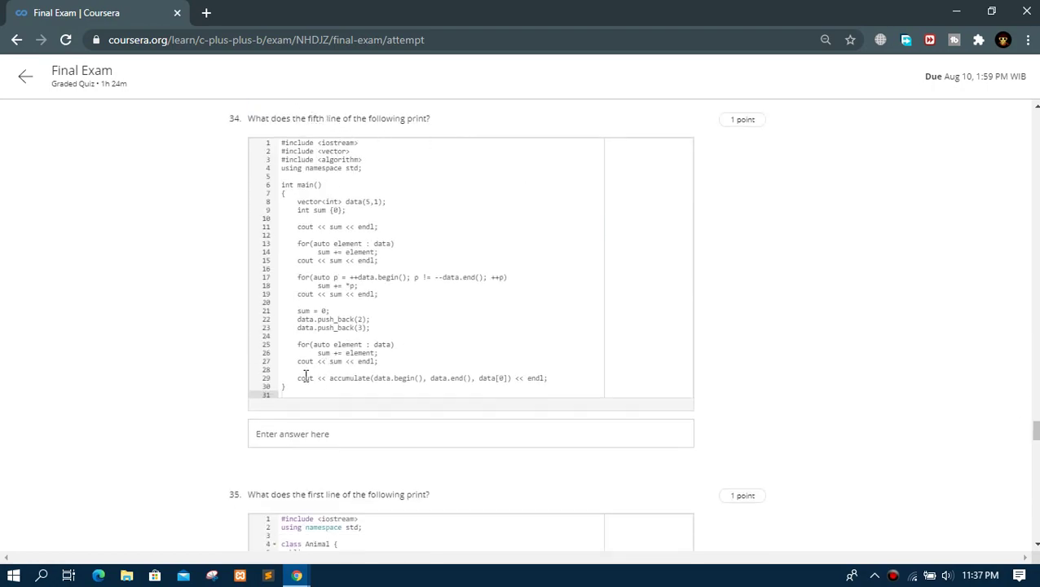
drag(298, 378, 549, 379)
click(339, 434)
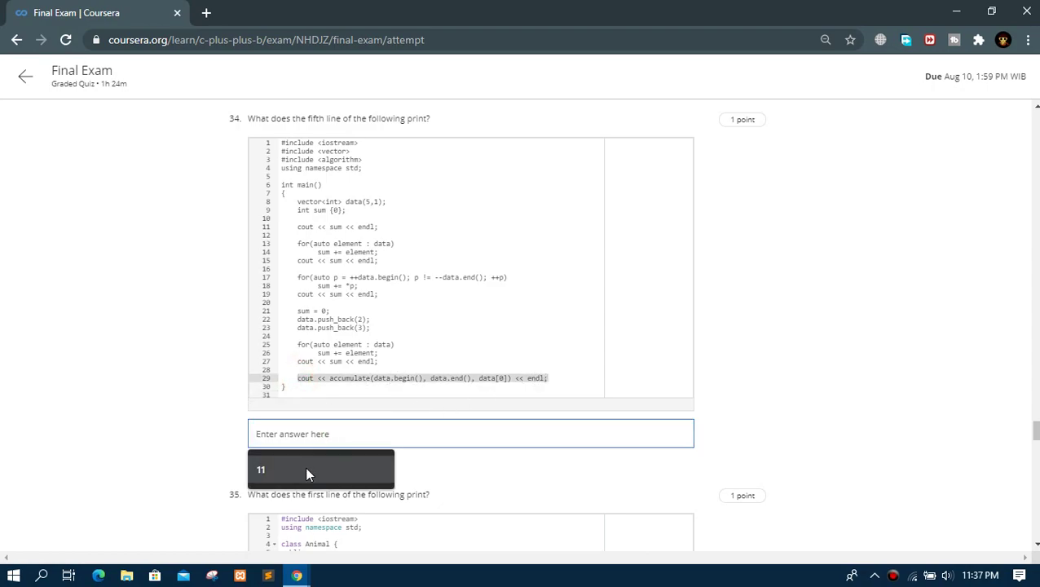
key(Escape)
key(Down)
key(Return)
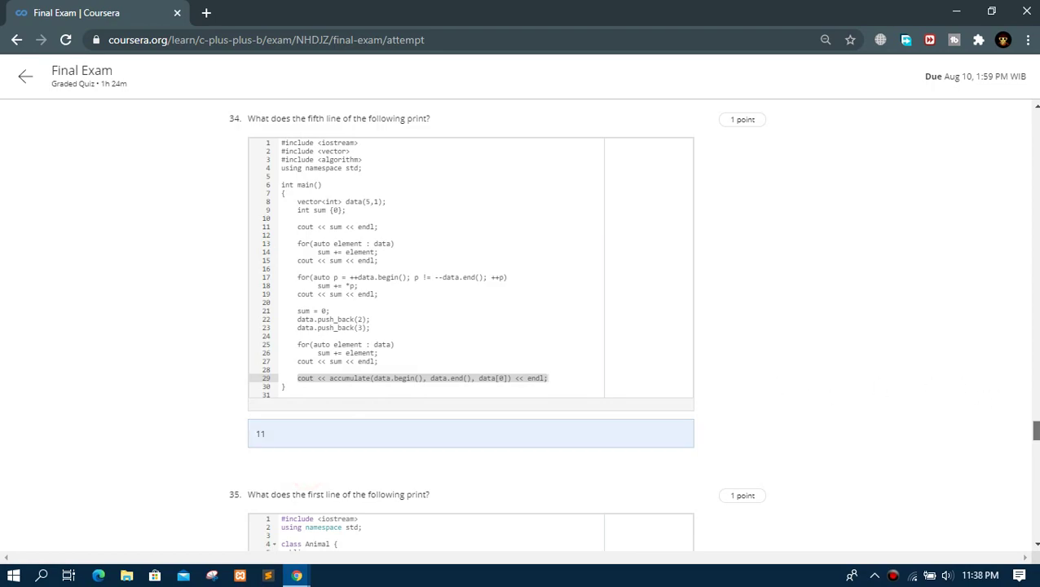
- Answer question 35 on the first printed line with "Meow" and question 36 on the second printed line with "Purr"
scroll(470, 323, down, 3)
scroll(470, 324, down, 2)
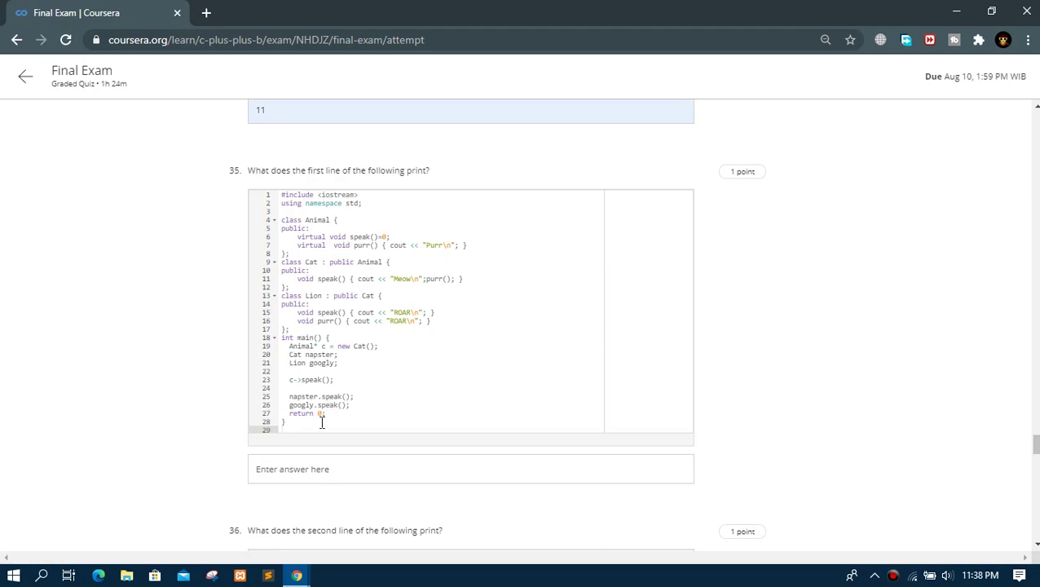
click(306, 461)
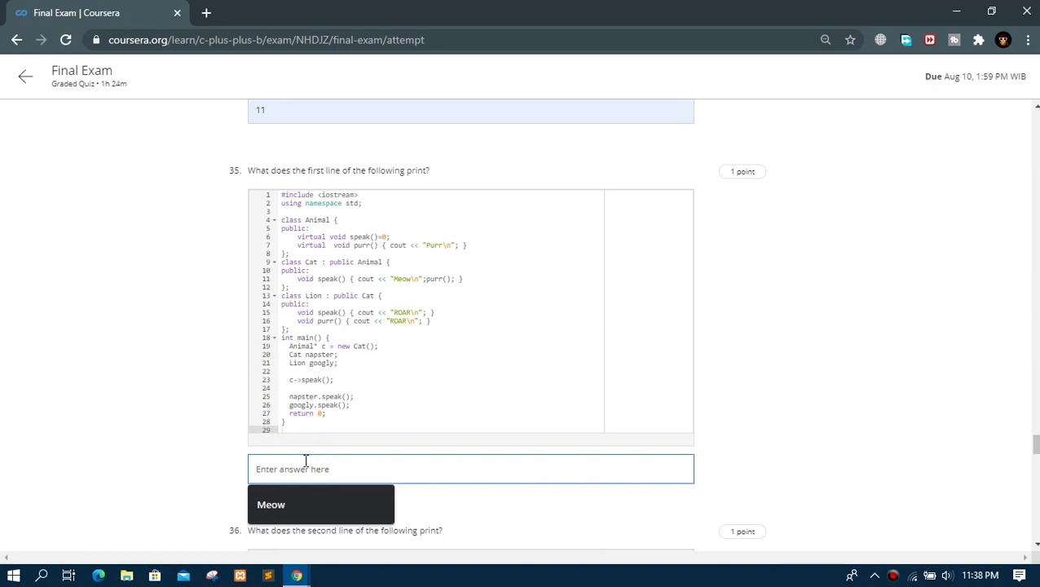
click(318, 504)
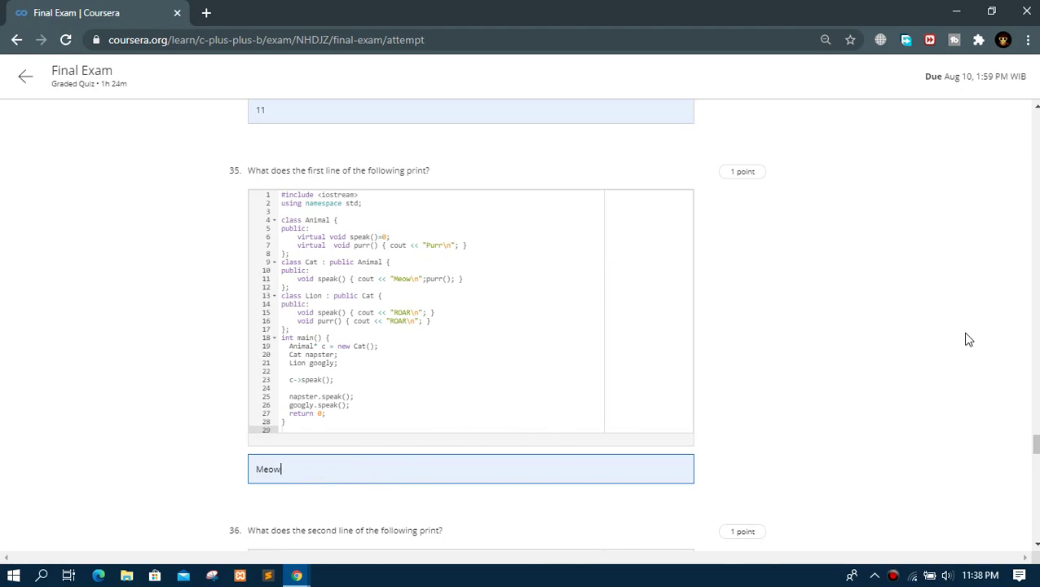
drag(1035, 444, 1035, 463)
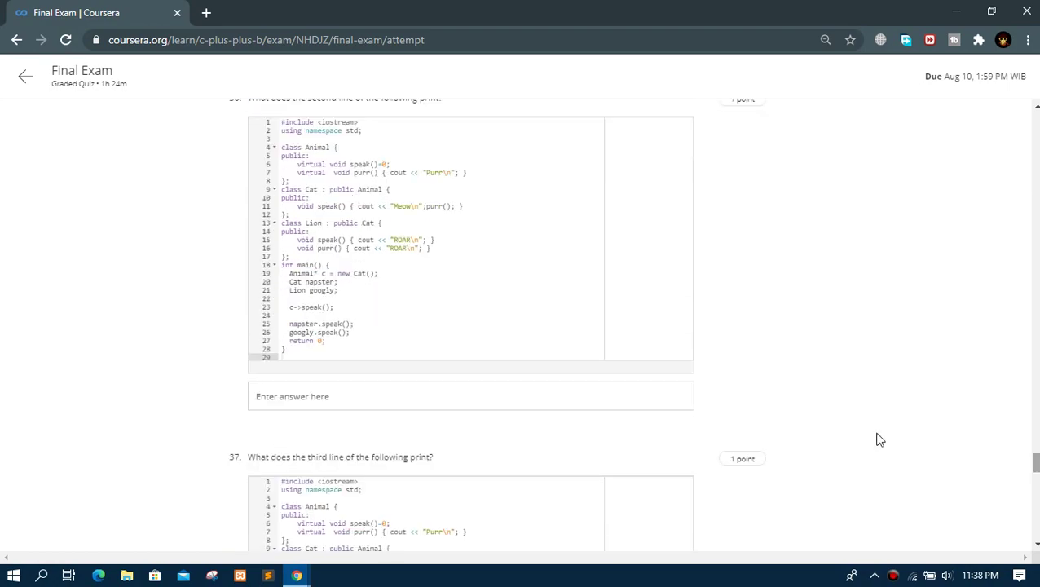
click(330, 397)
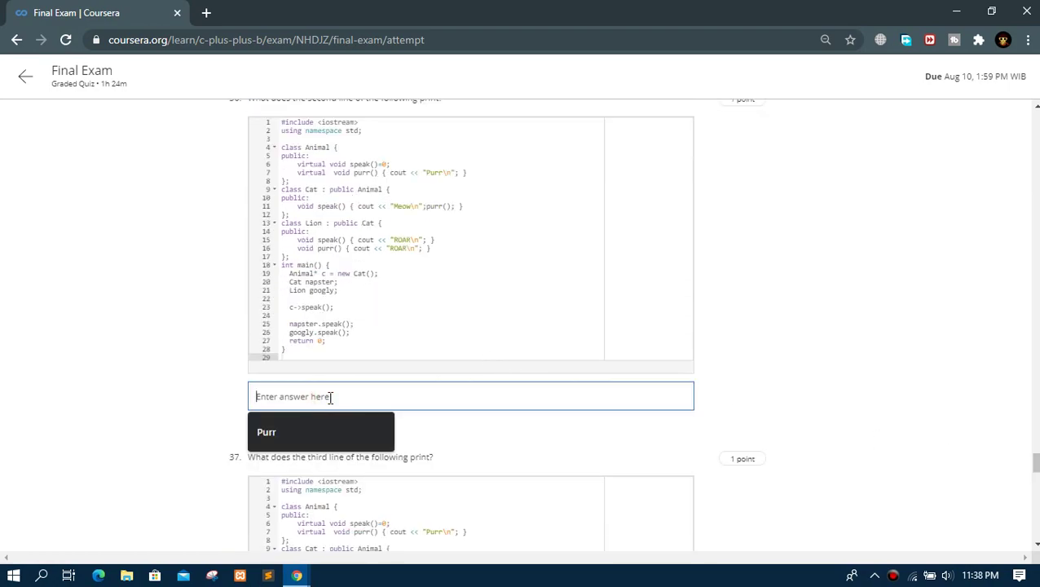
click(324, 432)
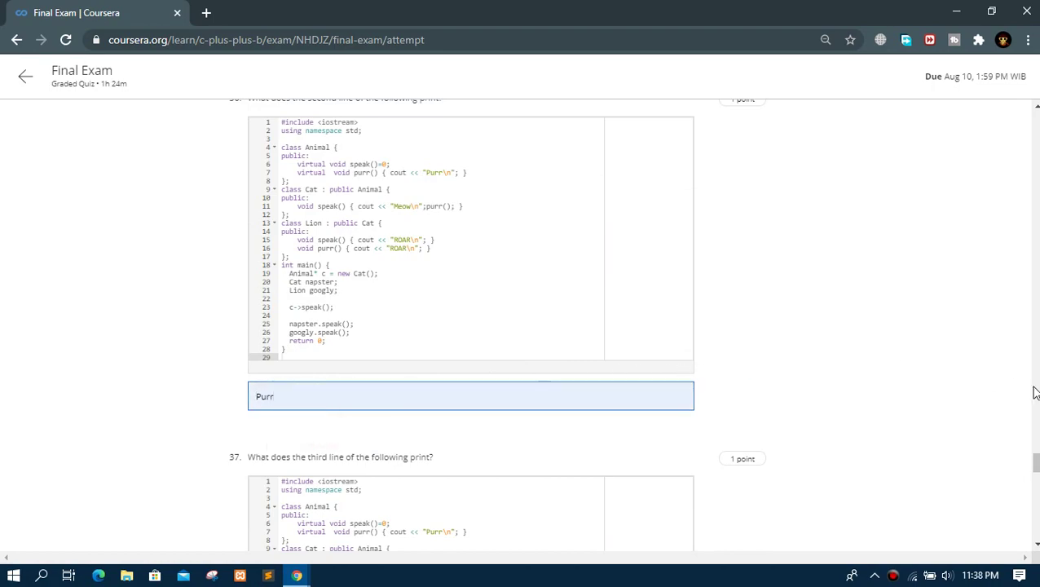
- Answer question 37 on the third printed line with "Meow" and question 38 on the fourth printed line with "Purr"
drag(1035, 462, 1035, 481)
click(316, 339)
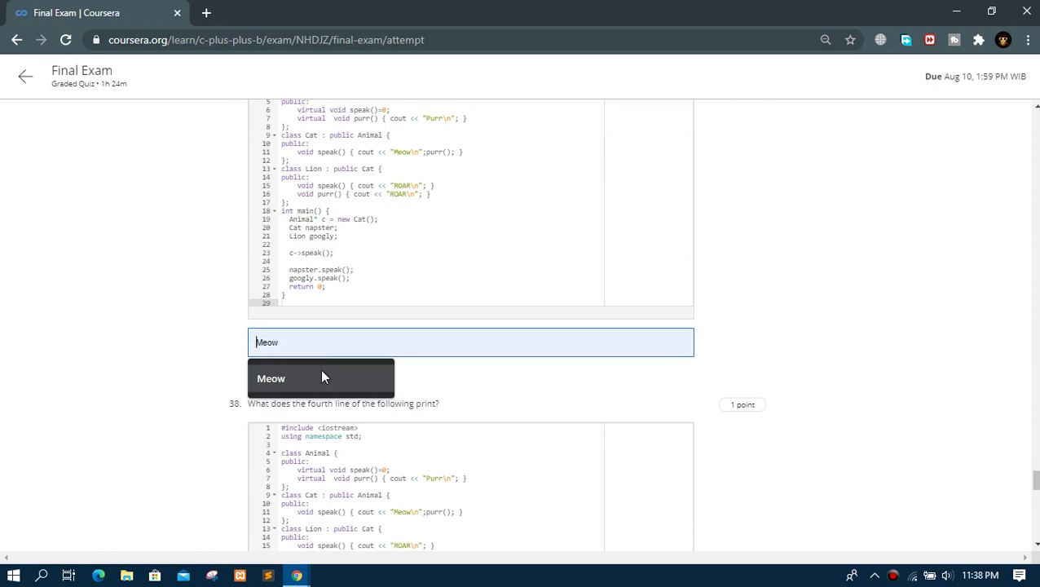
click(322, 375)
key(End)
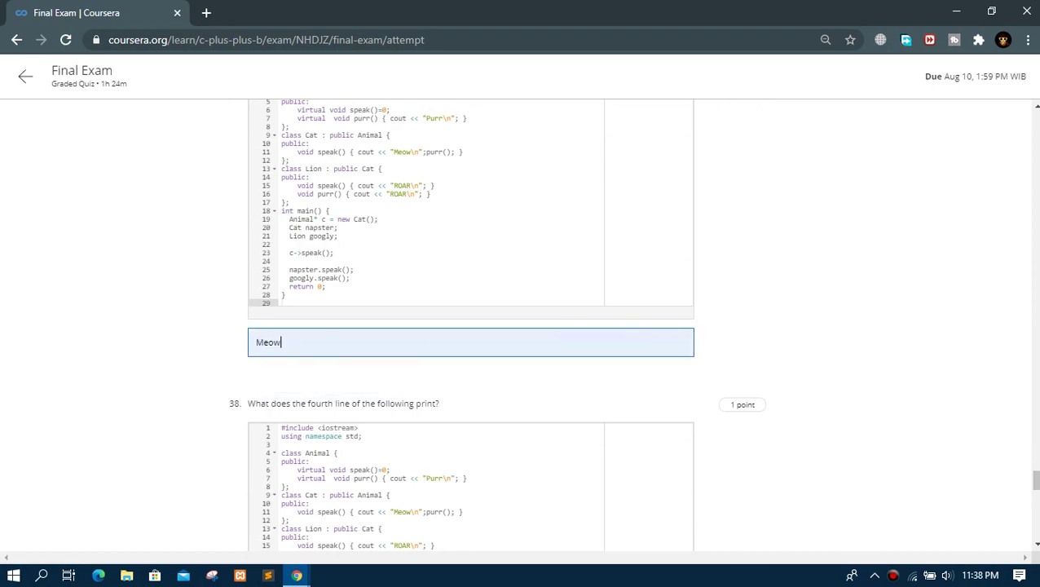
scroll(512, 410, down, 4)
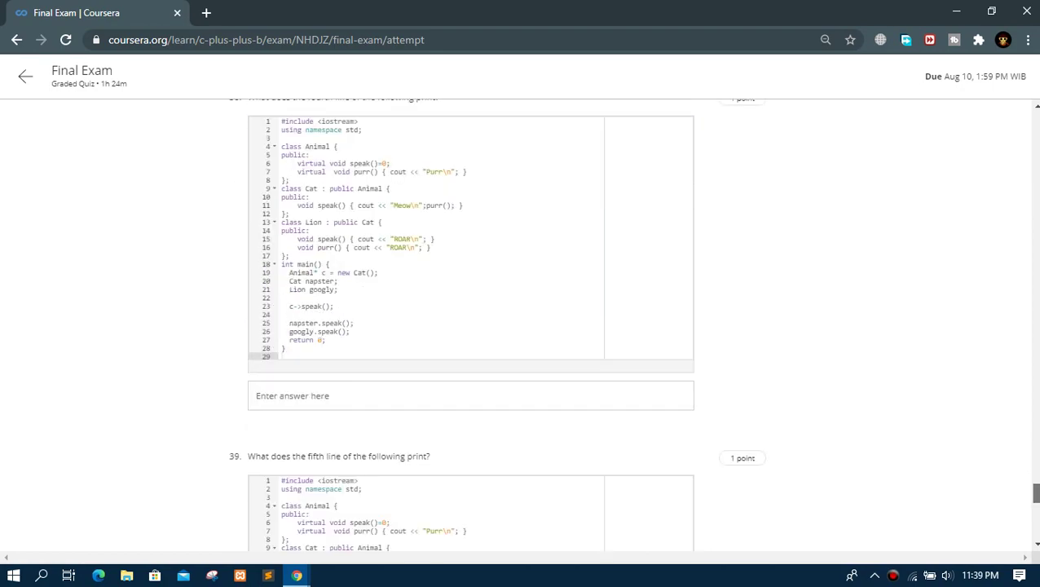
click(433, 381)
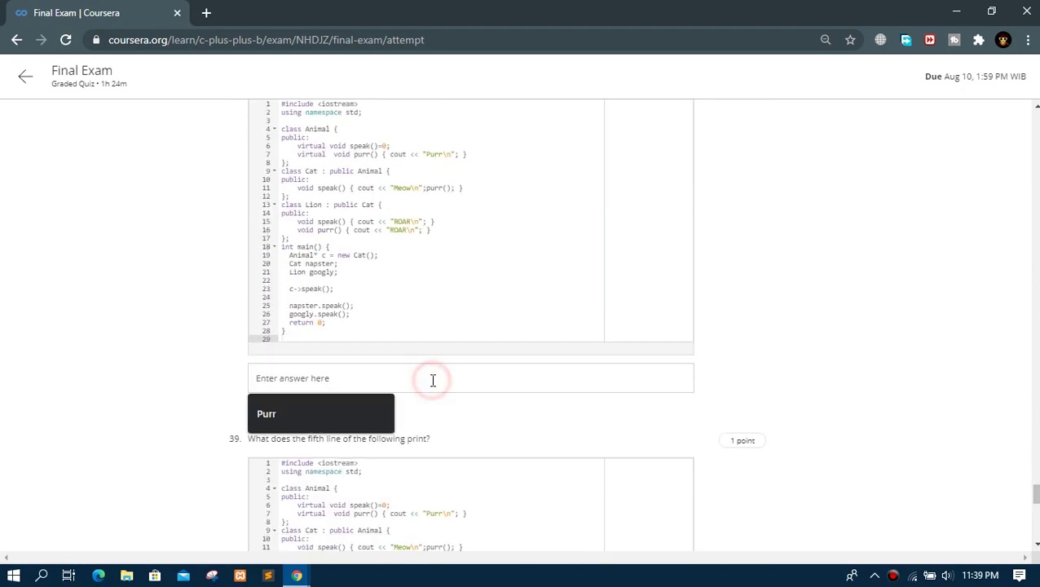
click(356, 411)
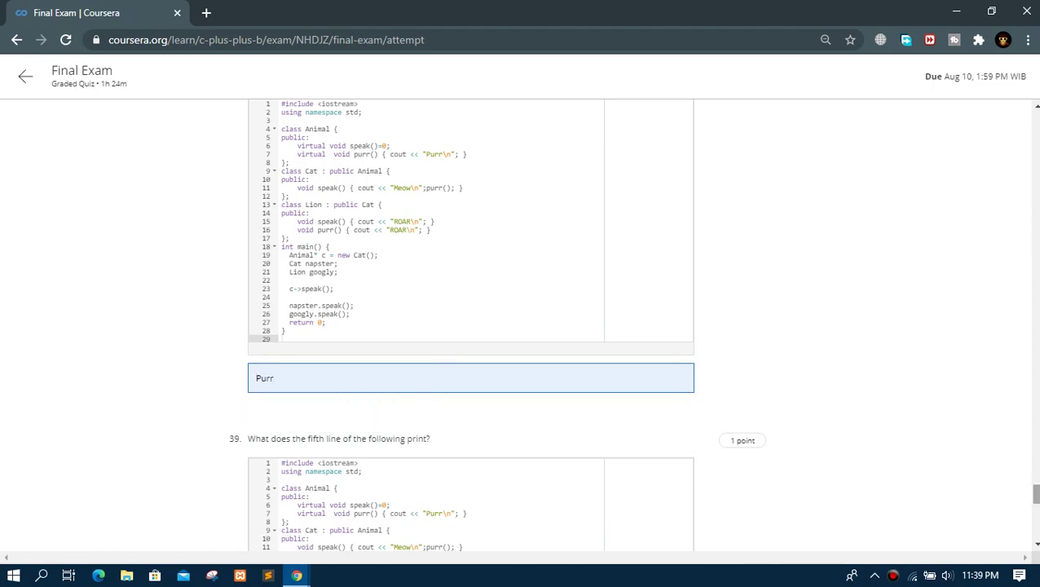
- Answer question 39 on the fifth printed line with "ROAR" and question 40 on the safest C++ cast with static_cast
scroll(470, 326, down, 2)
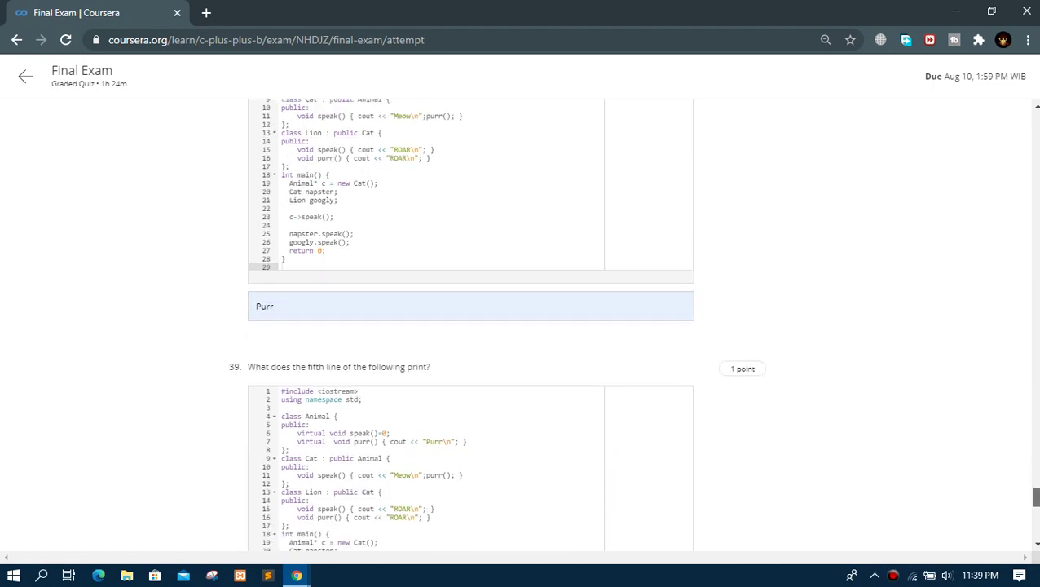
scroll(522, 476, down, 2)
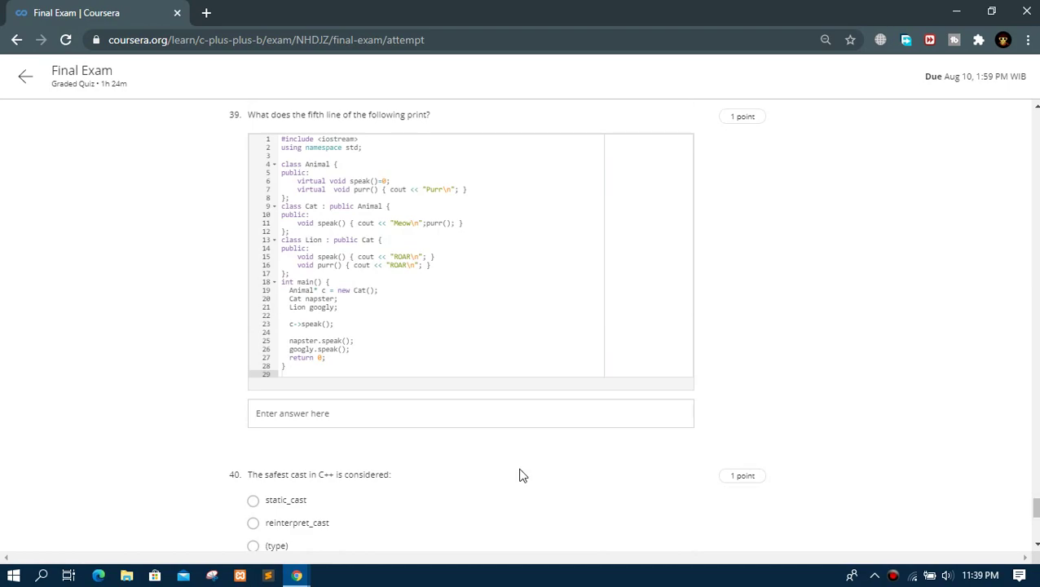
click(327, 414)
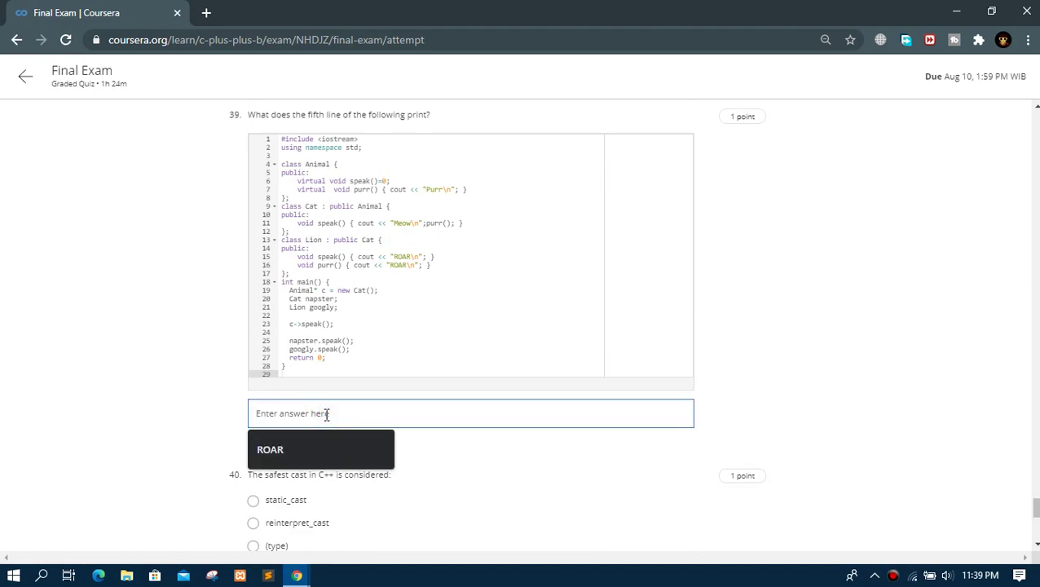
click(314, 444)
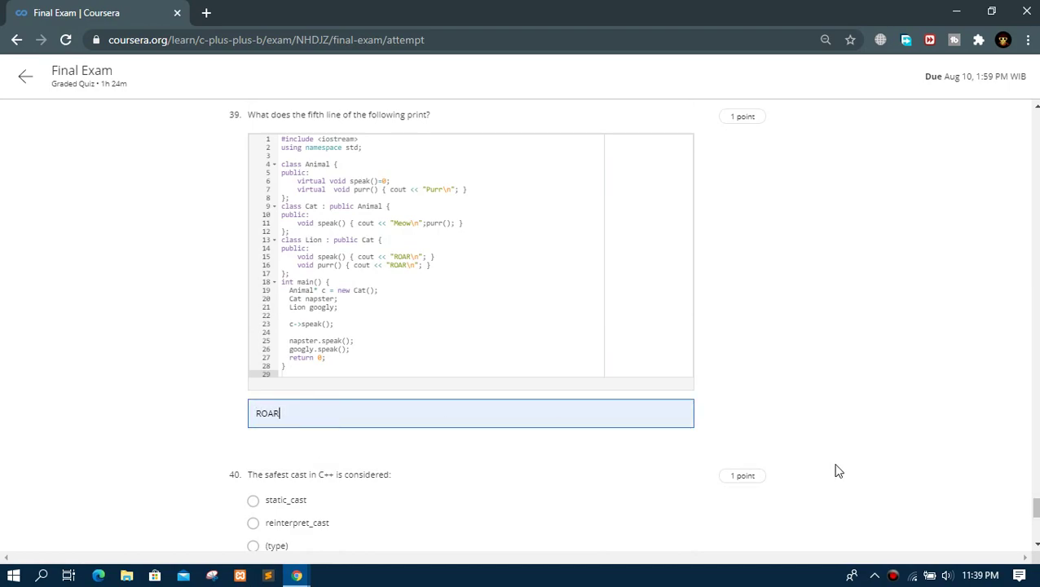
scroll(497, 325, down, 2)
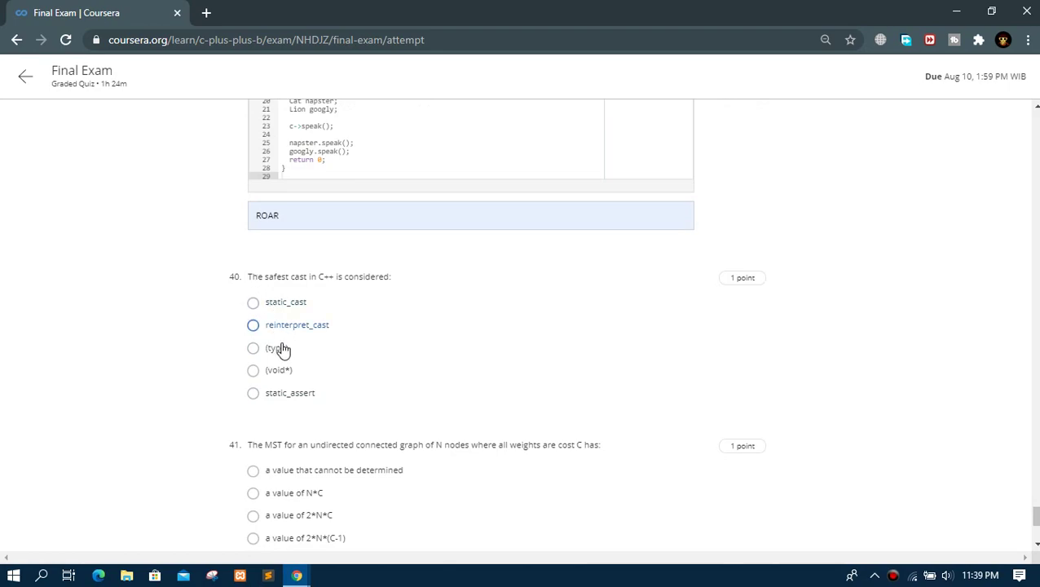
click(278, 301)
- Answer question 41 on the MST with "a value of (N-1)*C" and question 42 on overloaded operators with False
drag(1034, 514, 1034, 528)
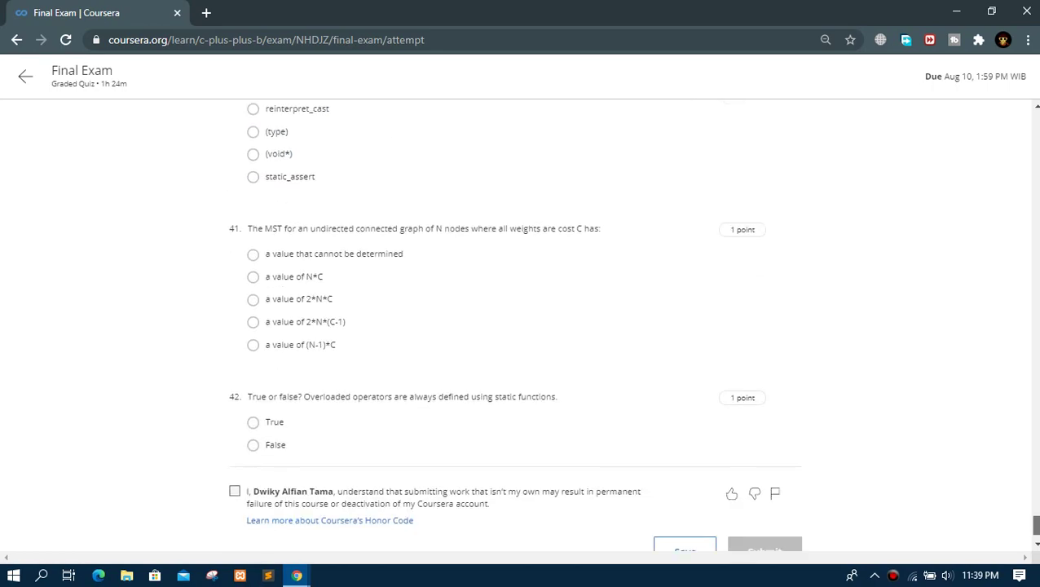
click(318, 255)
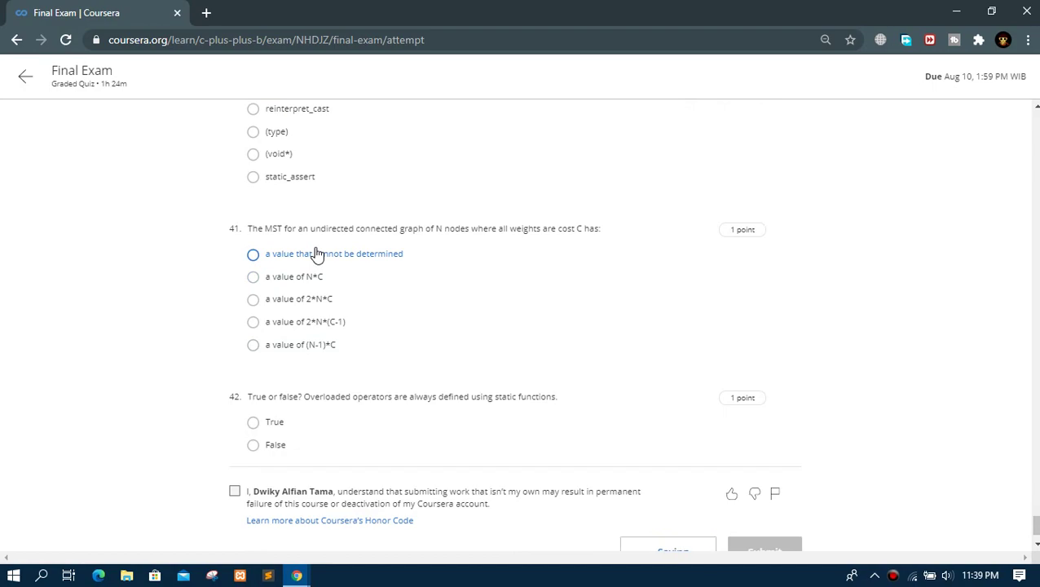
click(303, 300)
click(310, 349)
click(311, 349)
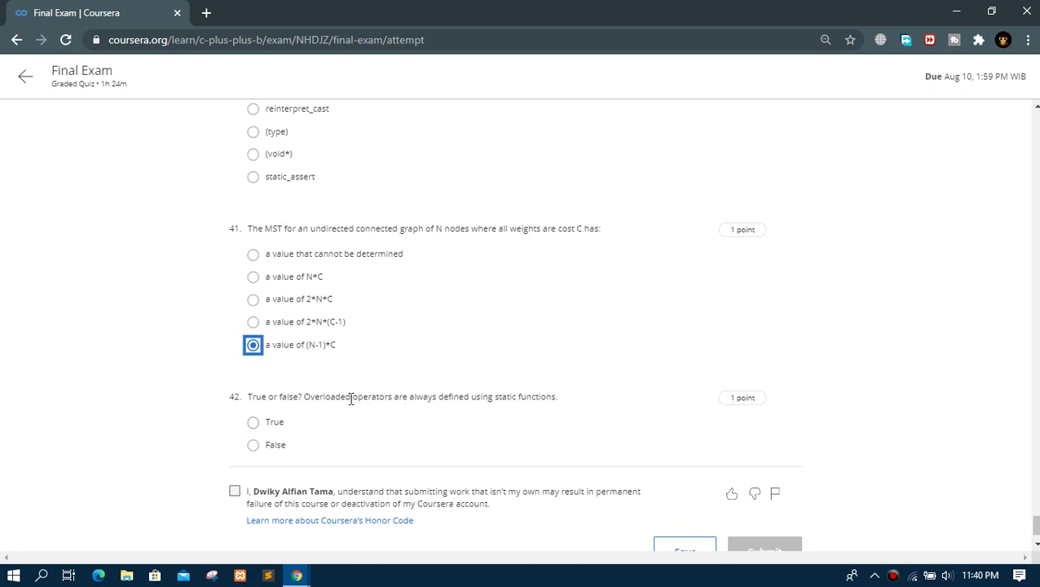
click(264, 448)
- Submit the exam with the honor code statement accepted and highlight the grade in the results banner
click(234, 492)
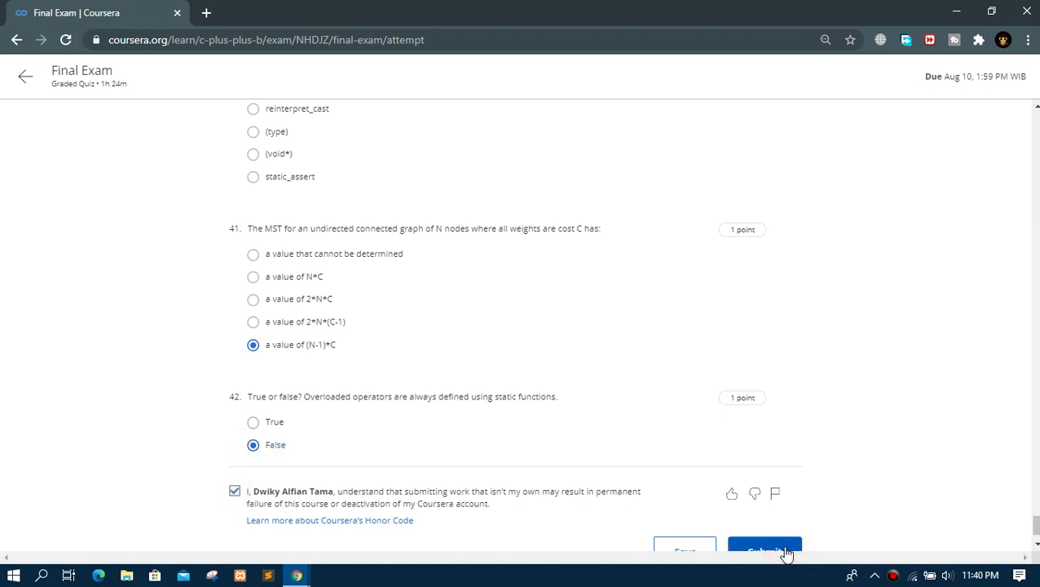
click(785, 550)
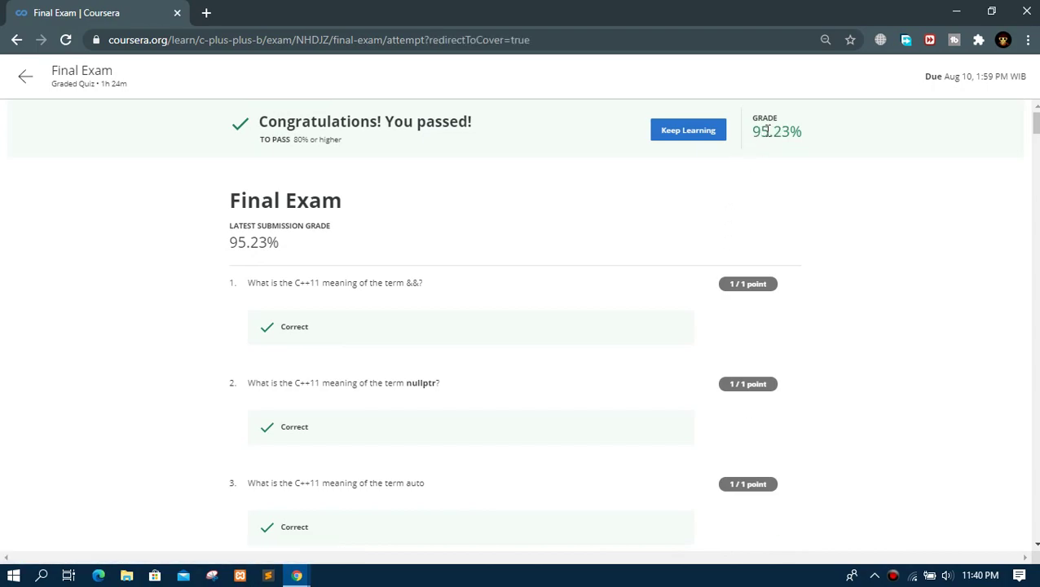
drag(751, 131, 821, 140)
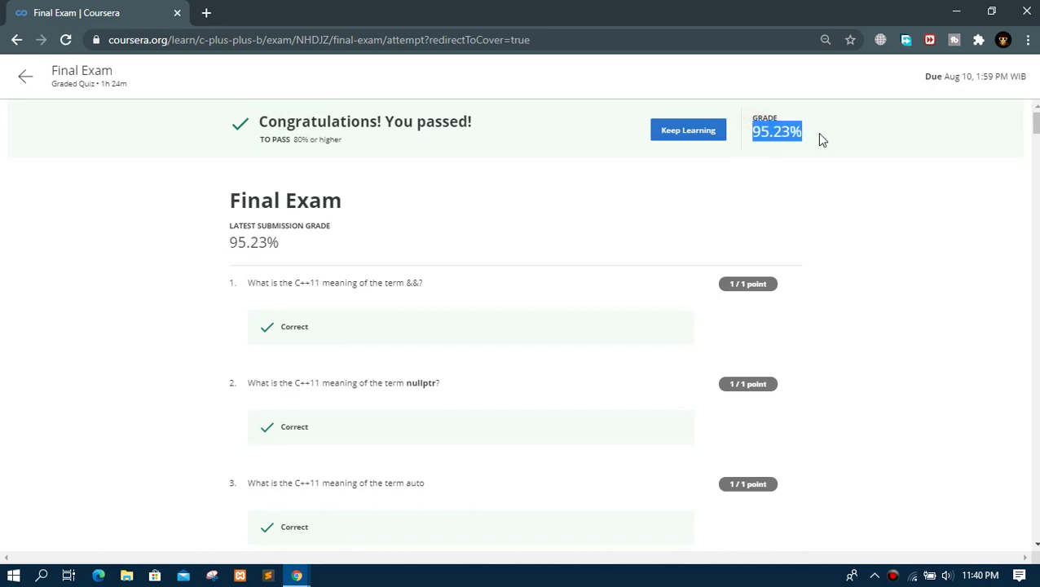